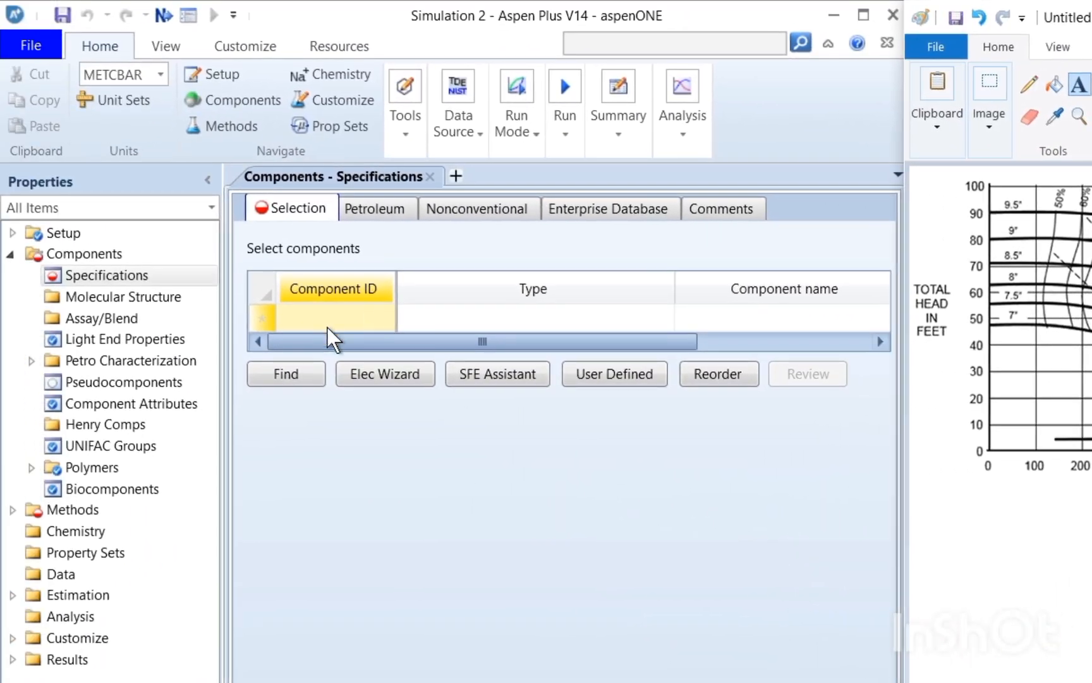
- Add WATER as a conventional component in the component specifications
left_click(313, 318)
type("WATER")
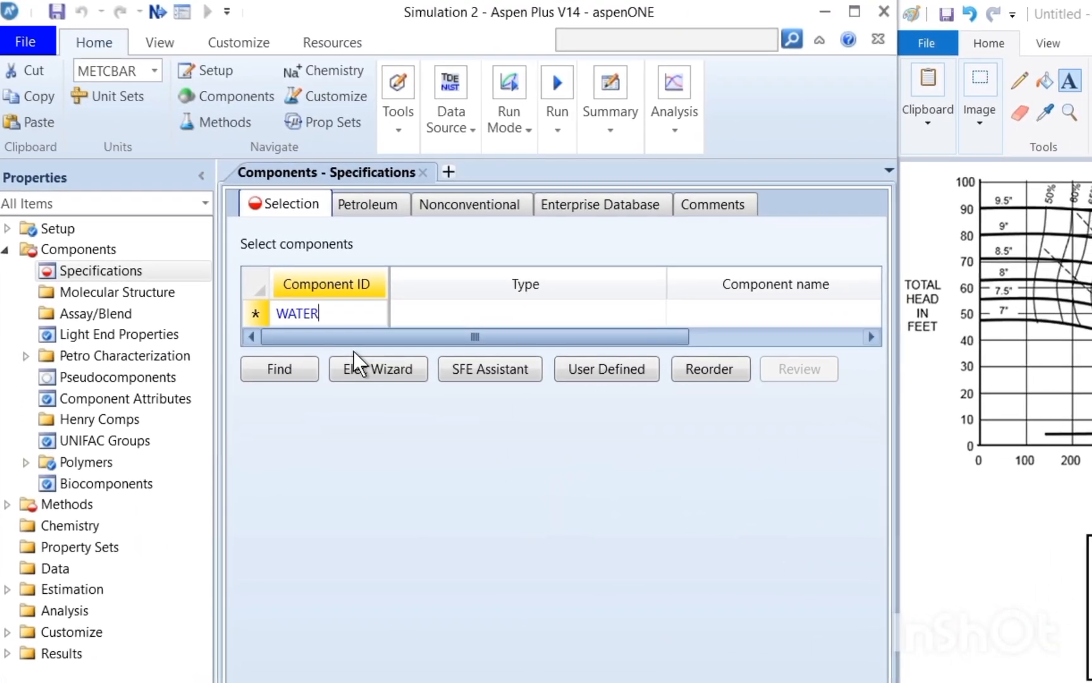
key("Return")
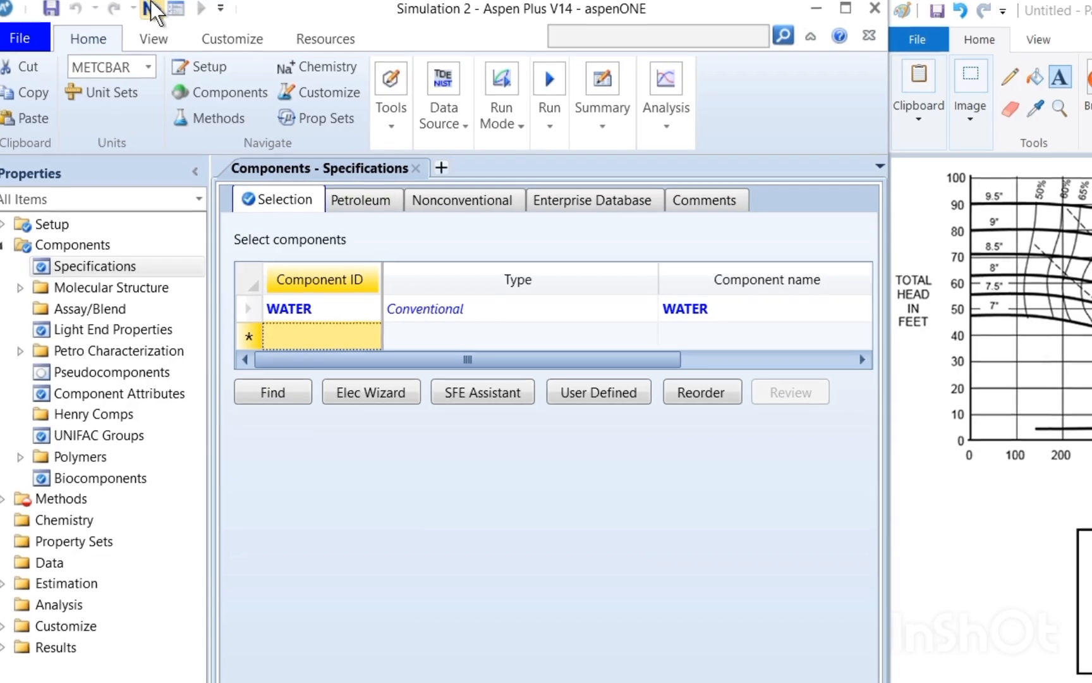
- Select STEAMNBS as the global property method for the simulation
left_click(150, 8)
left_click(684, 268)
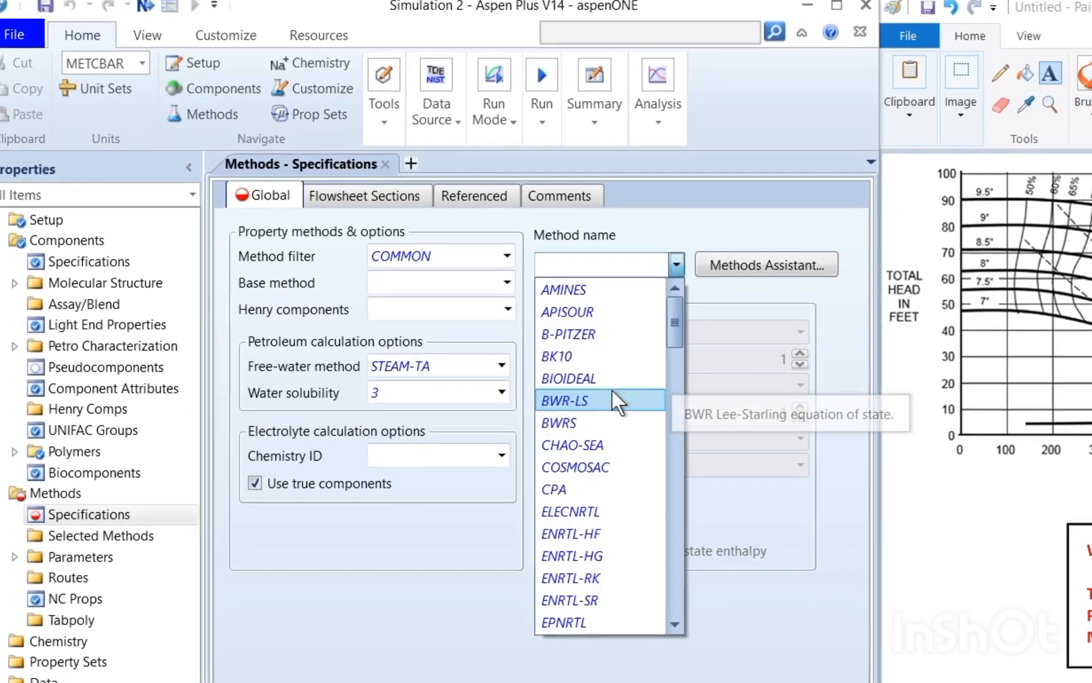
scroll(613, 394, "down", 13)
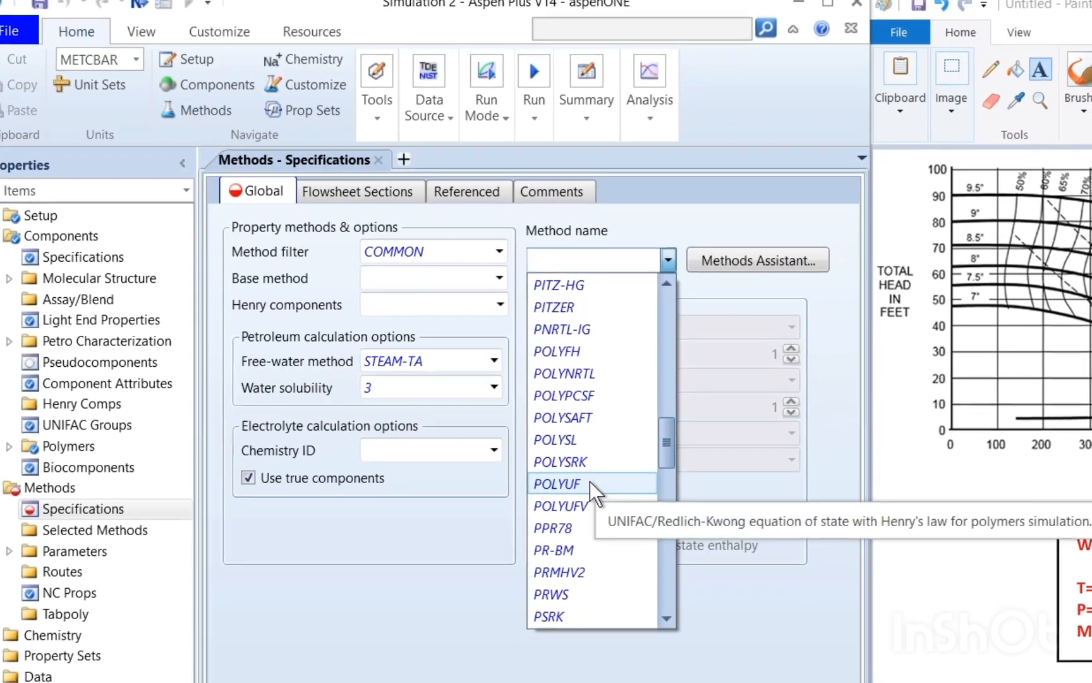
scroll(589, 481, "down", 7)
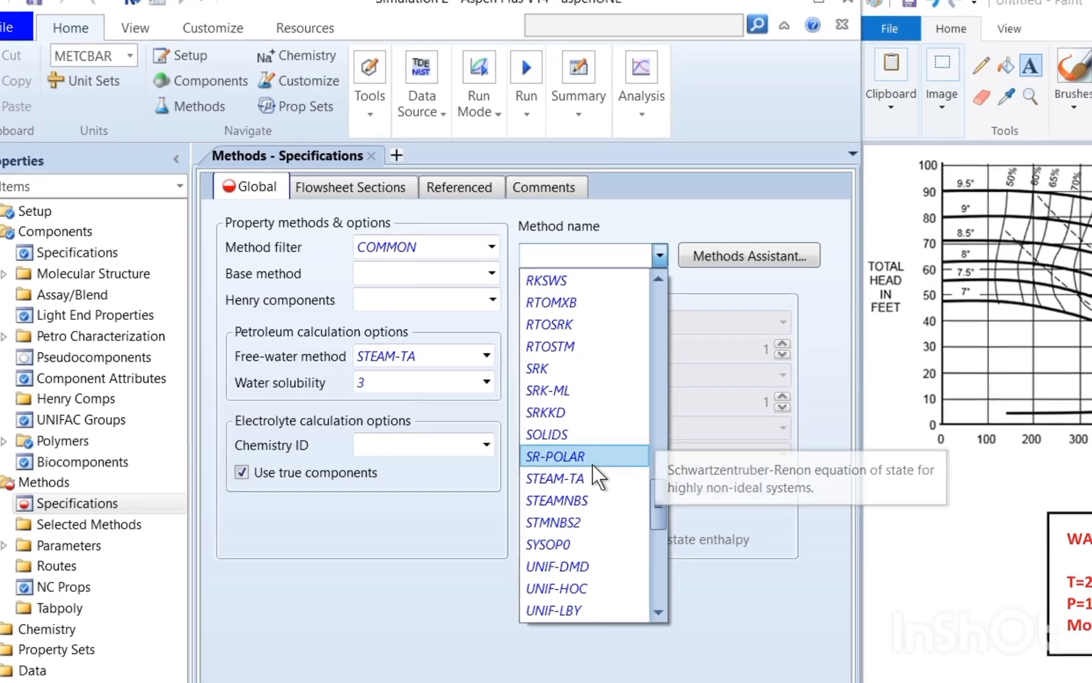
left_click(566, 499)
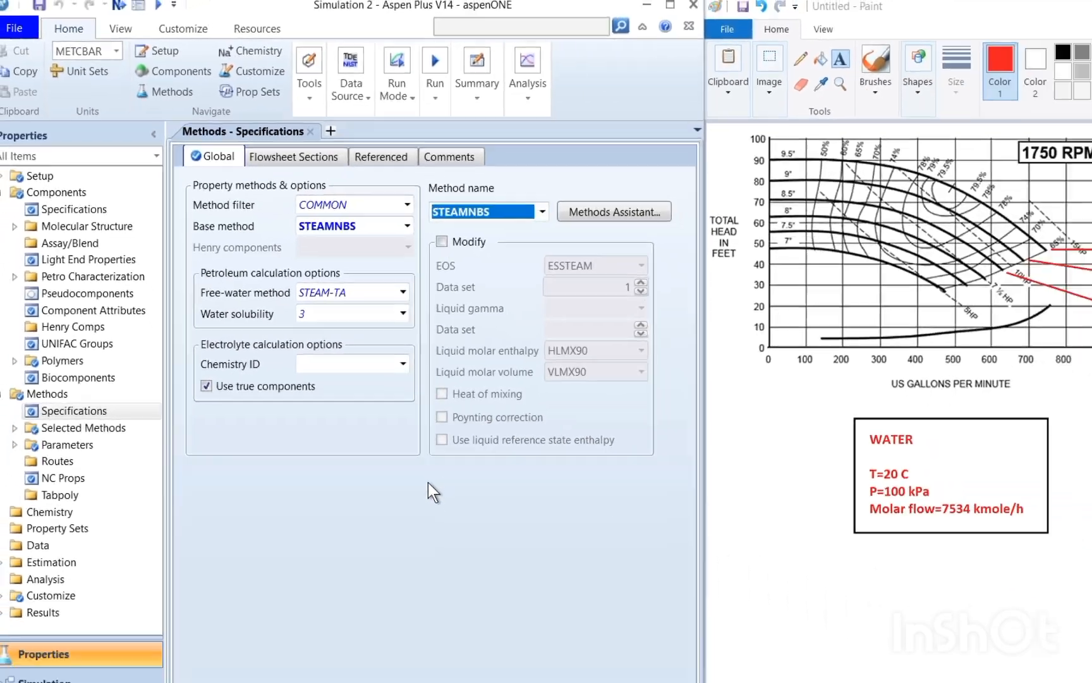
- Run the property analysis and setup, and switch to the Simulation environment
left_click(118, 6)
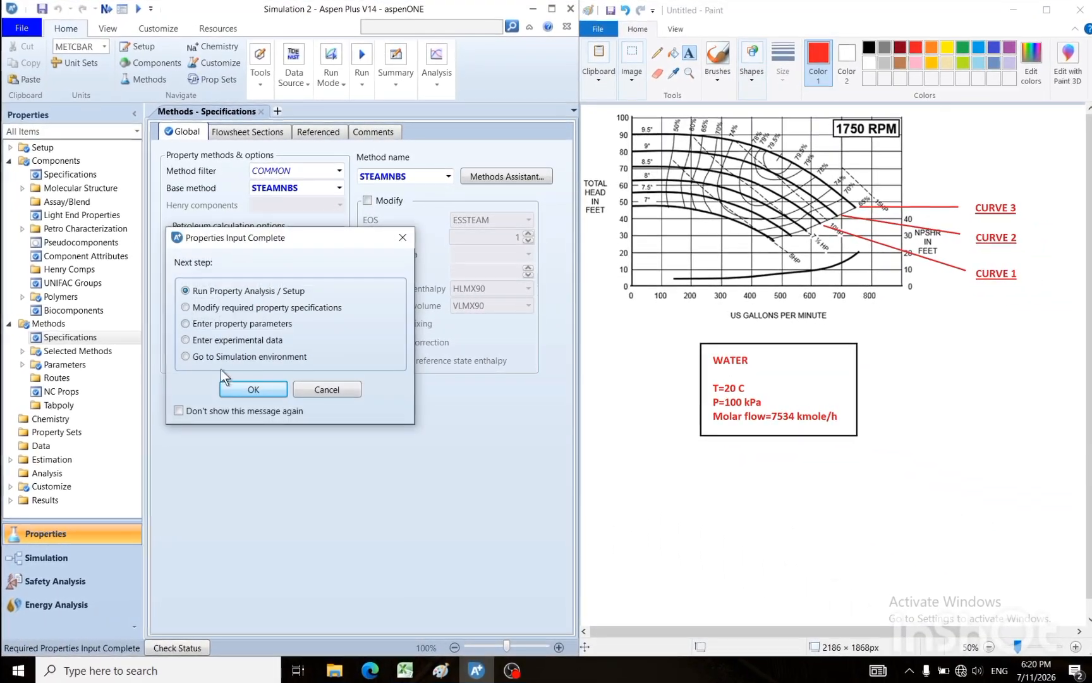
left_click(243, 387)
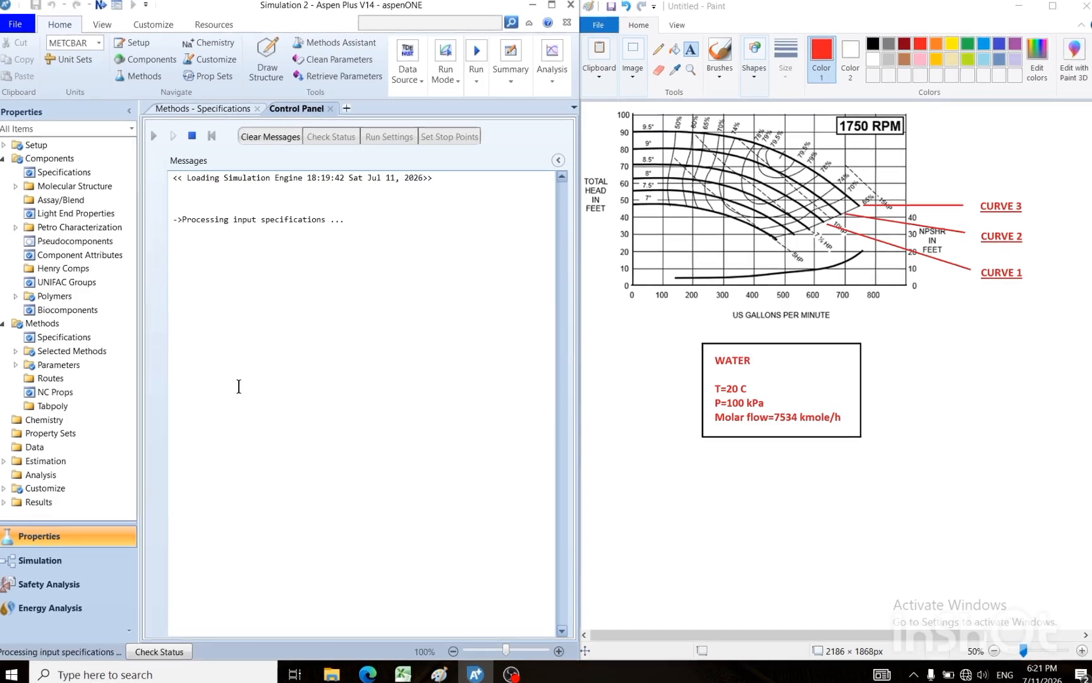
left_click_drag(304, 273, 189, 277)
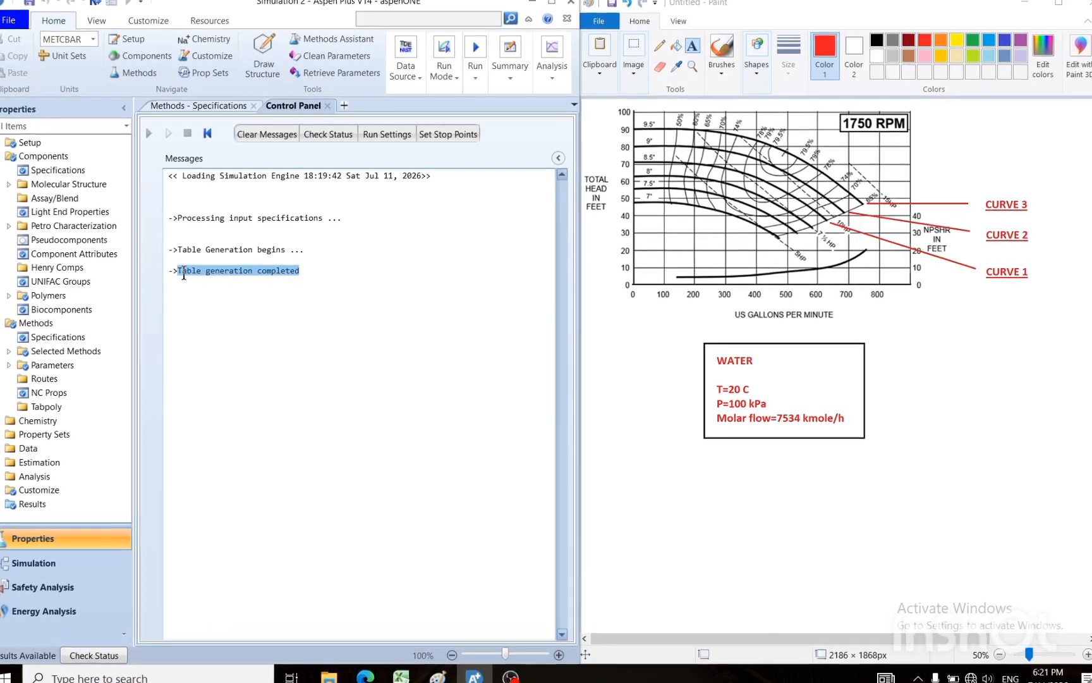
left_click(51, 564)
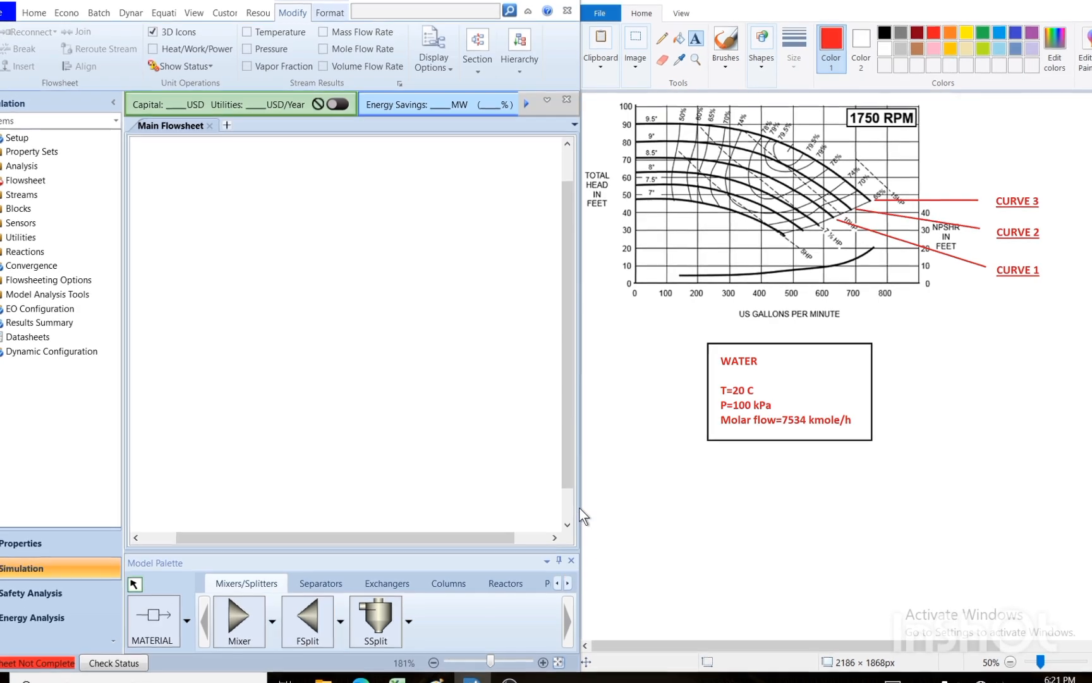
- Widen the simulation window and place a Pump block in the middle of the main flowsheet
left_click_drag(580, 505, 637, 506)
left_click(571, 586)
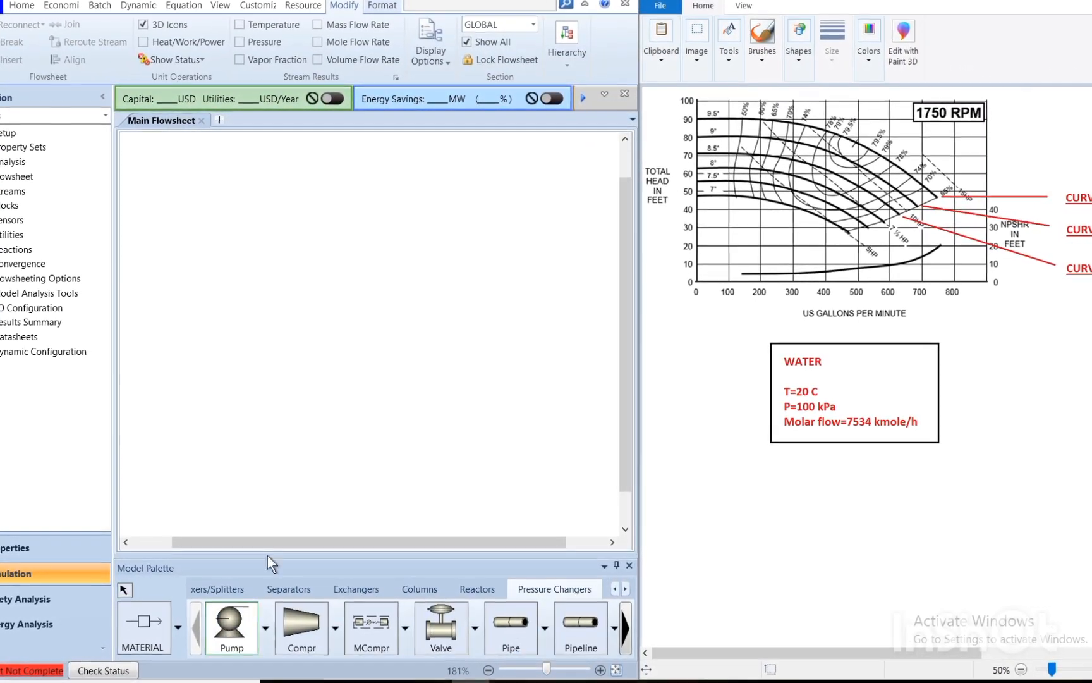
left_click(424, 327)
- Connect a material feed stream to the pump inlet and a material product stream to its outlet
left_click(144, 623)
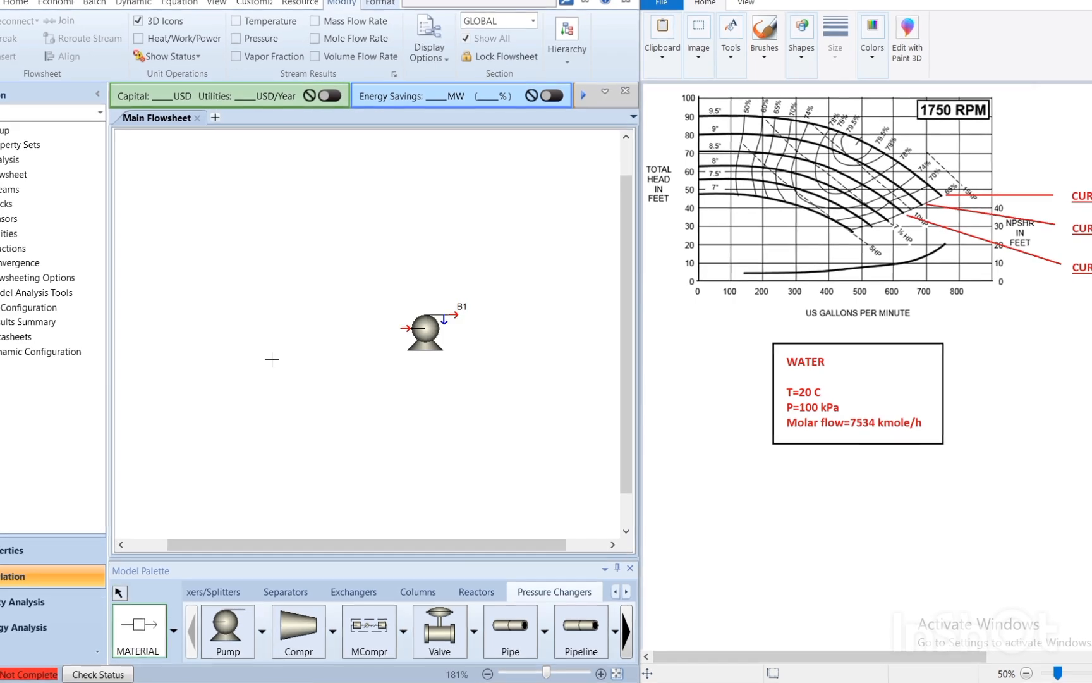
left_click(250, 323)
left_click(405, 327)
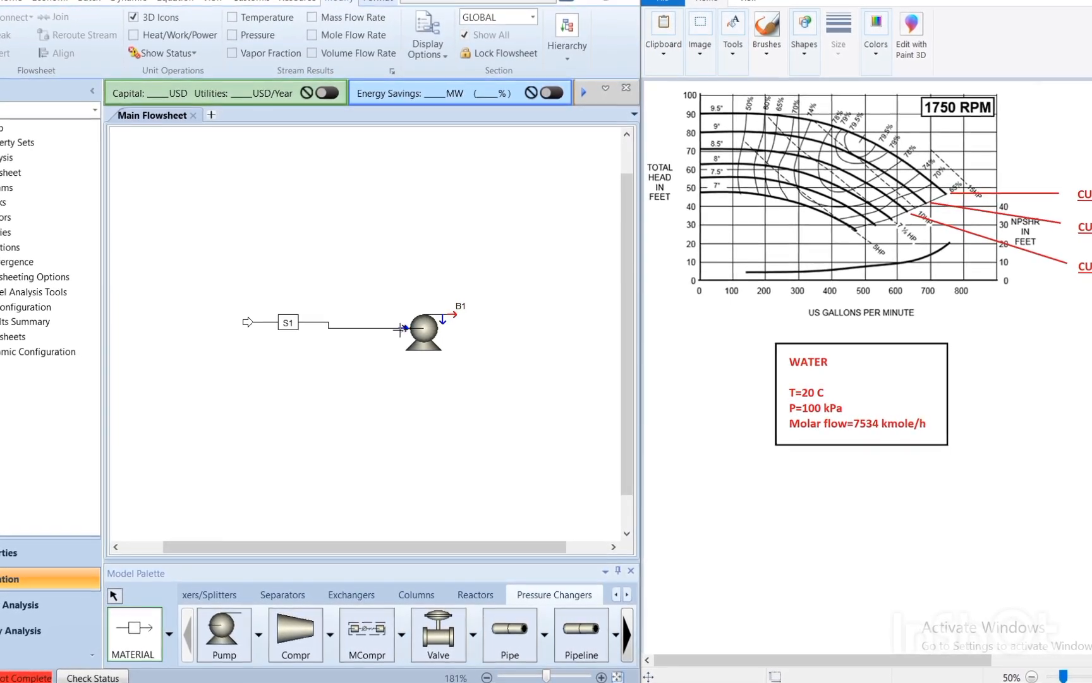
left_click(452, 315)
left_click(540, 307)
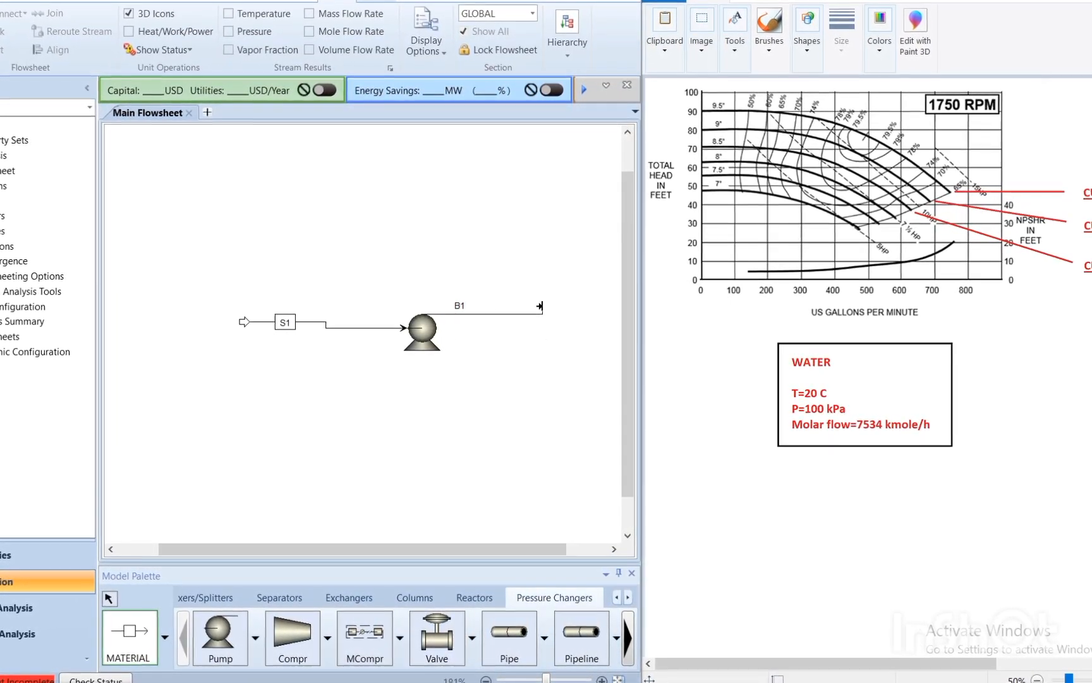
left_click(557, 312)
key("Escape")
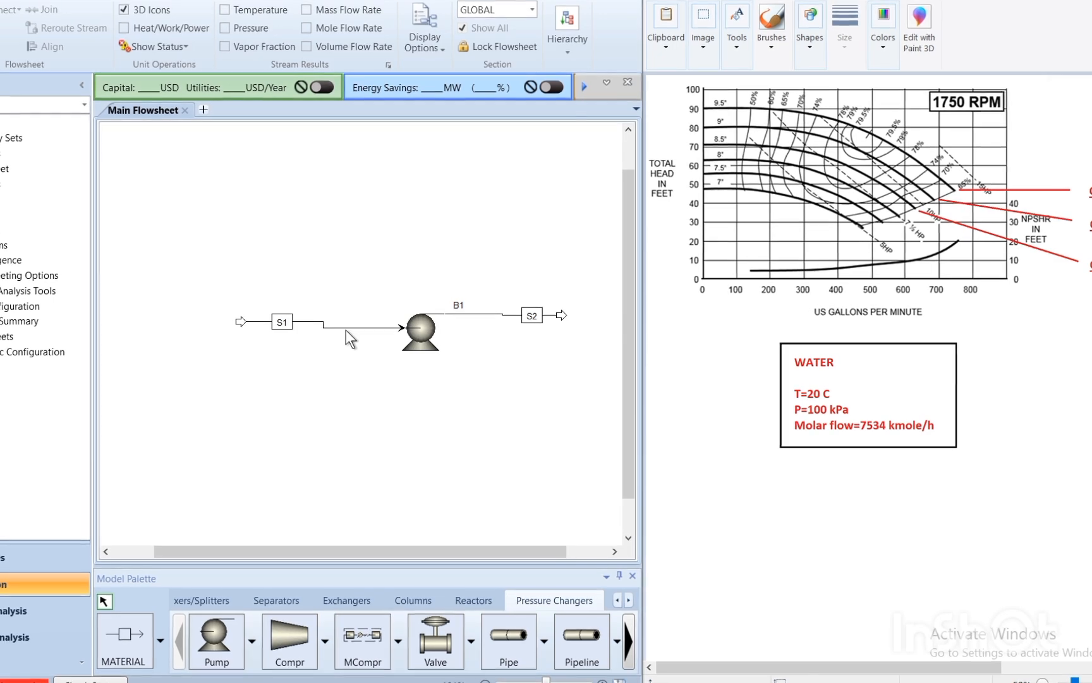
- Straighten the pump's inlet and outlet stream lines by aligning them with the pump ports
left_click(345, 328)
key("ctrl+b")
left_click(374, 385)
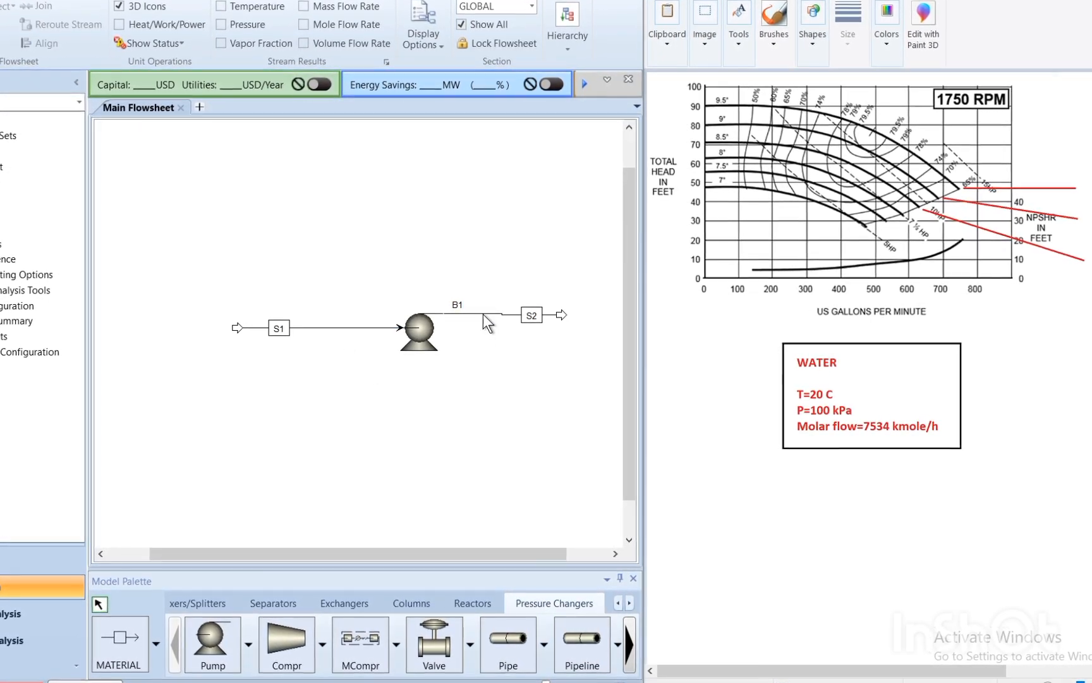
left_click(483, 314)
key("ctrl+b")
left_click(432, 412)
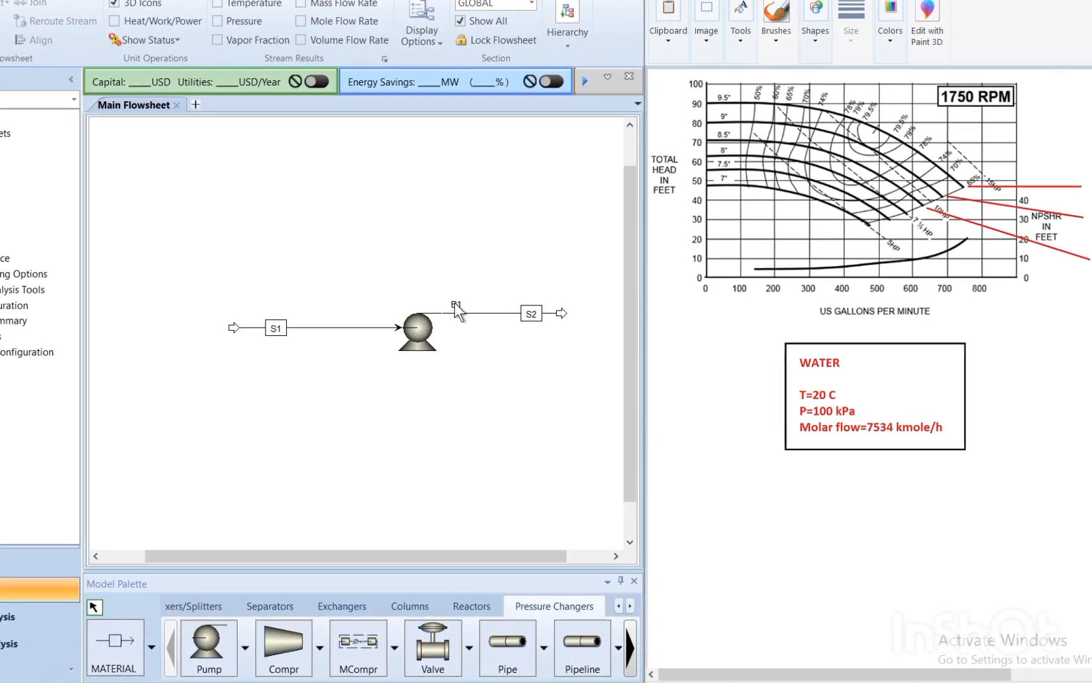
- Move the pump block's label directly above its icon and rename the block PUMP
left_click_drag(455, 305, 421, 306)
double_click(421, 306)
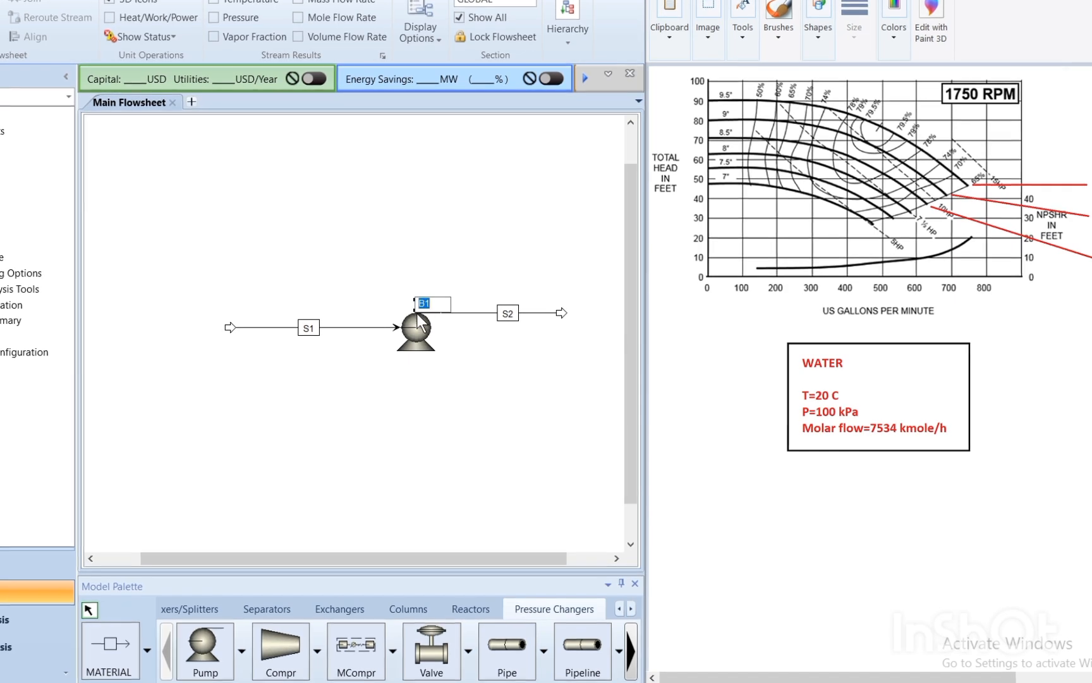
type("PUMP")
key("Return")
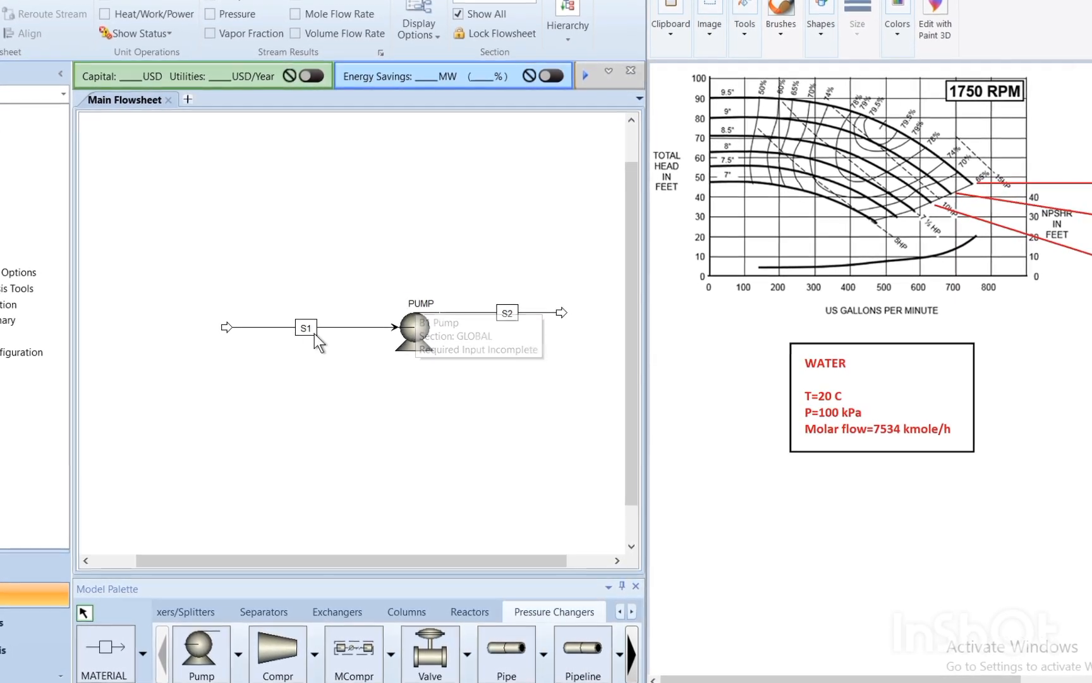
- Rename the pump's inlet stream WATERIN and its outlet stream WATEROUT
double_click(314, 333)
type("WA")
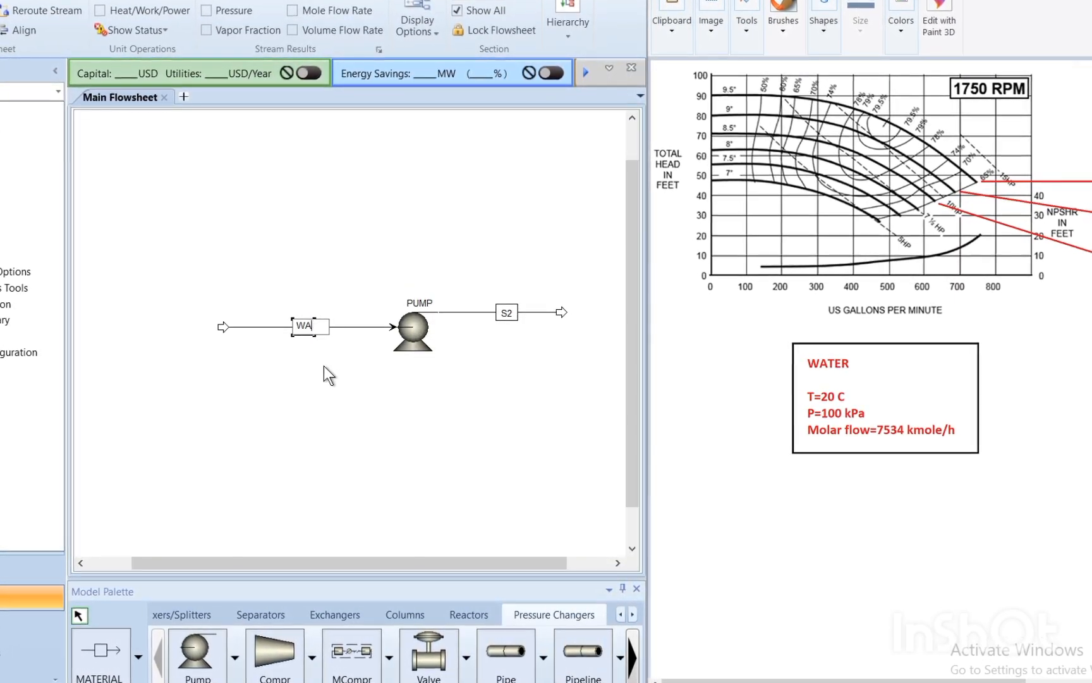
type("TERIN")
key("Return")
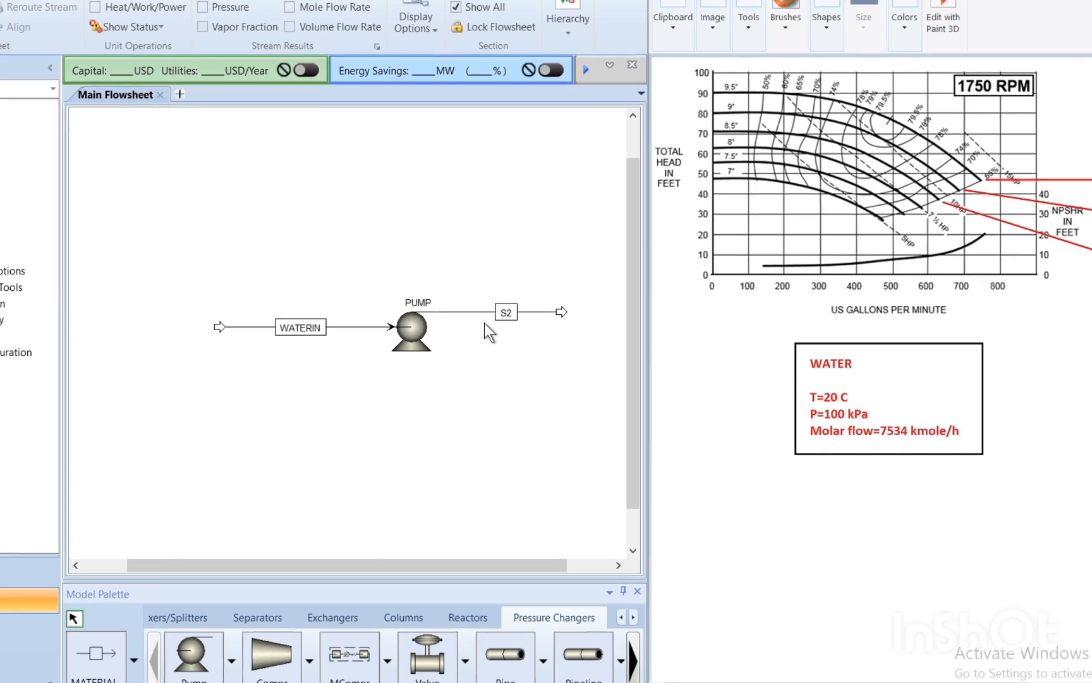
double_click(505, 313)
type("WATER")
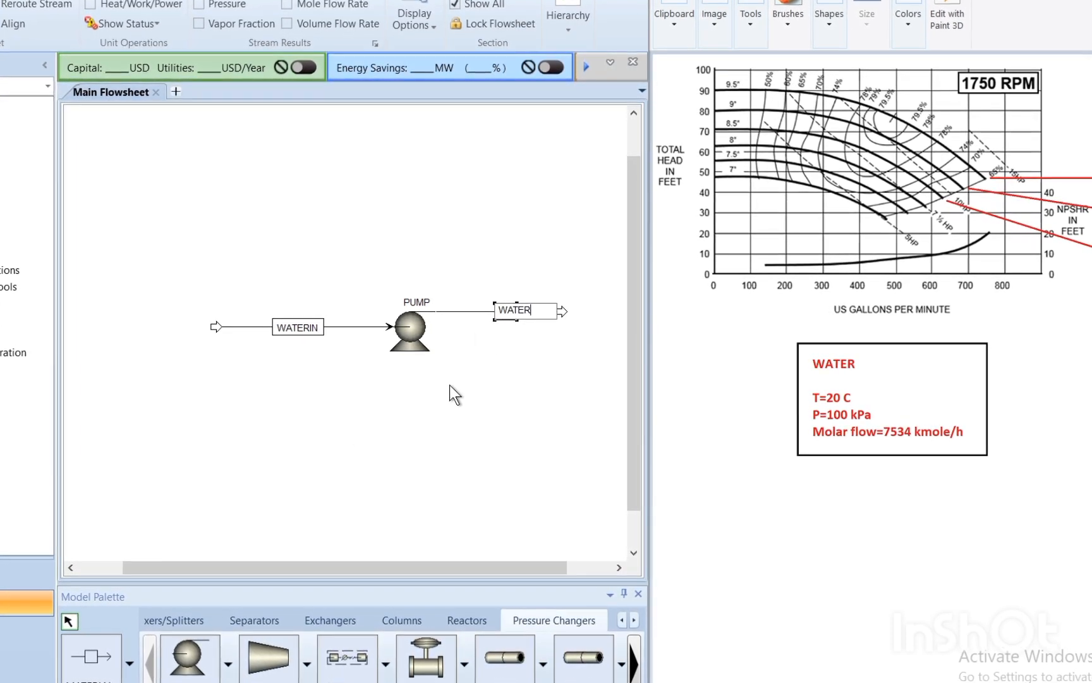
type("OUT")
key("Return")
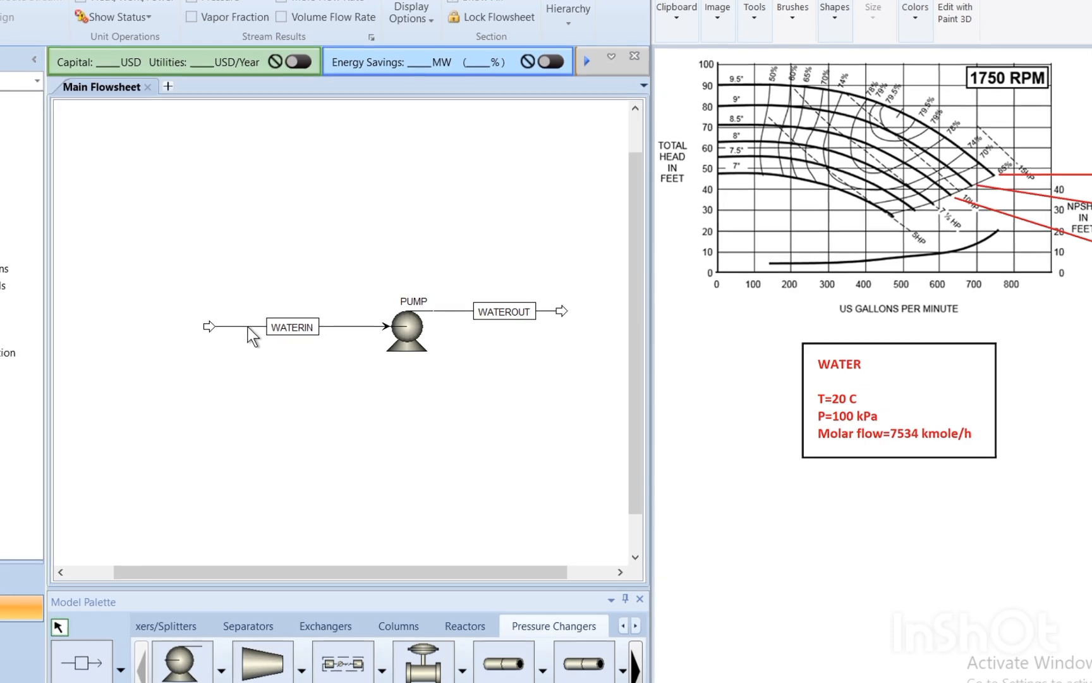
- Specify the WATERIN stream with a temperature of 20 C, a pressure of 100 kPa and a total mole flow of 7534 kmol/hr
double_click(247, 326)
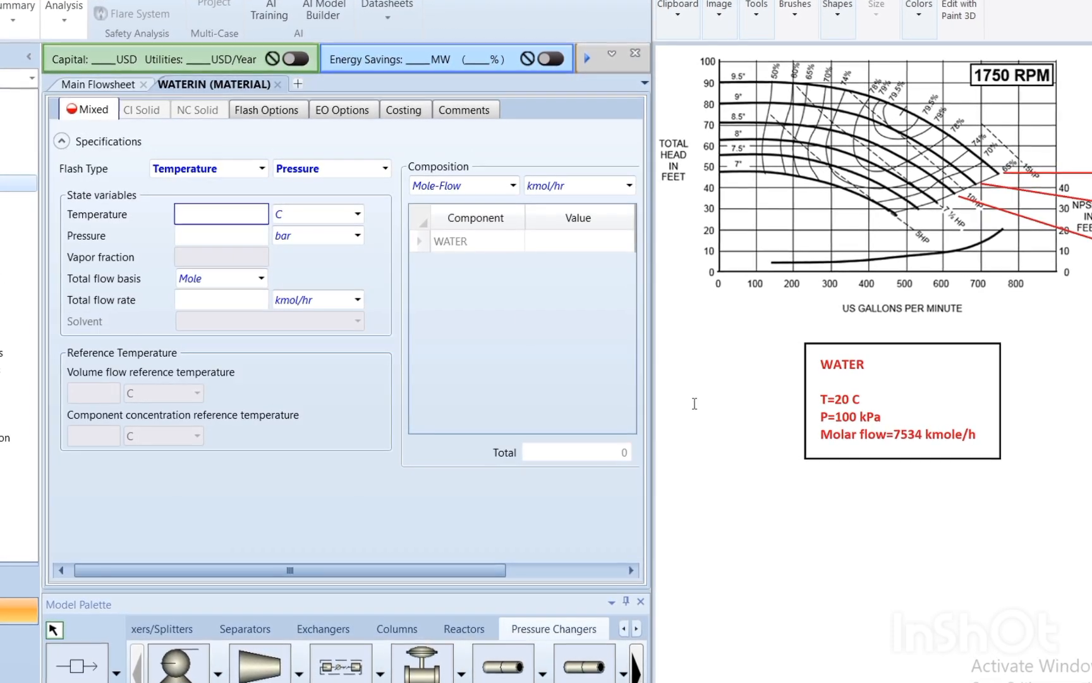
type("20")
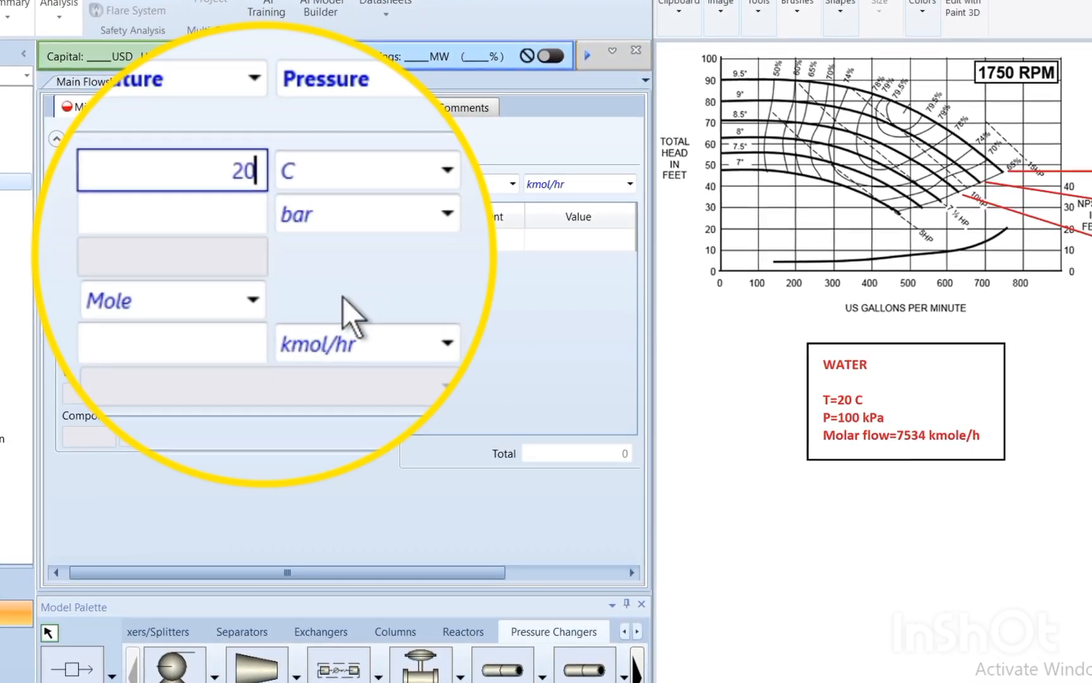
left_click(166, 212)
type("1")
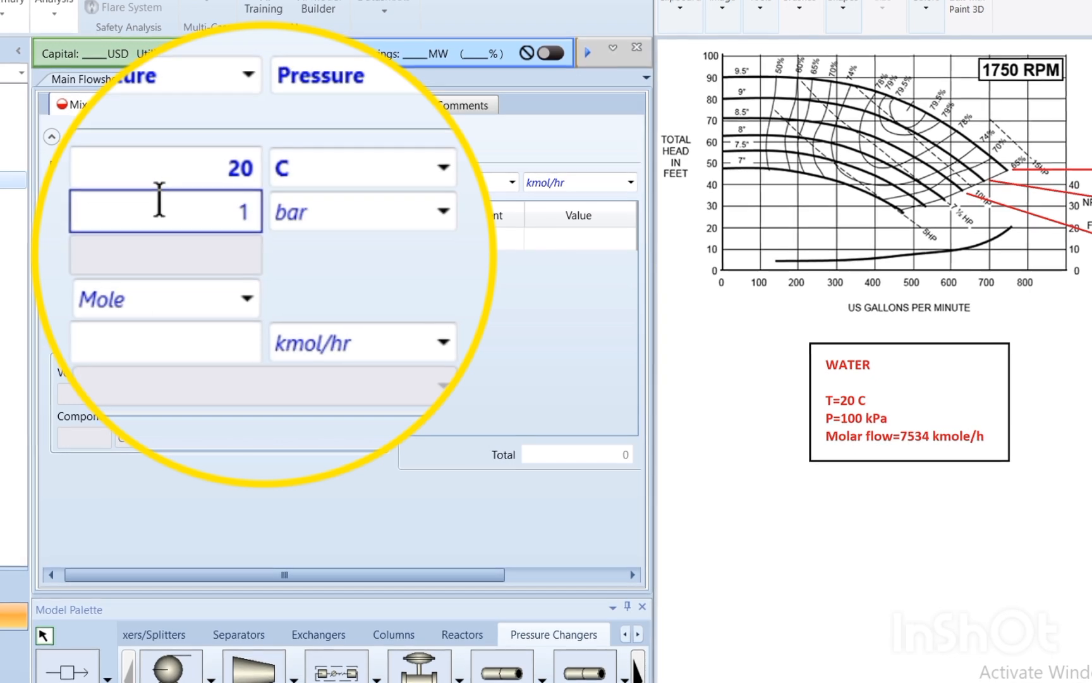
type("00")
left_click(444, 210)
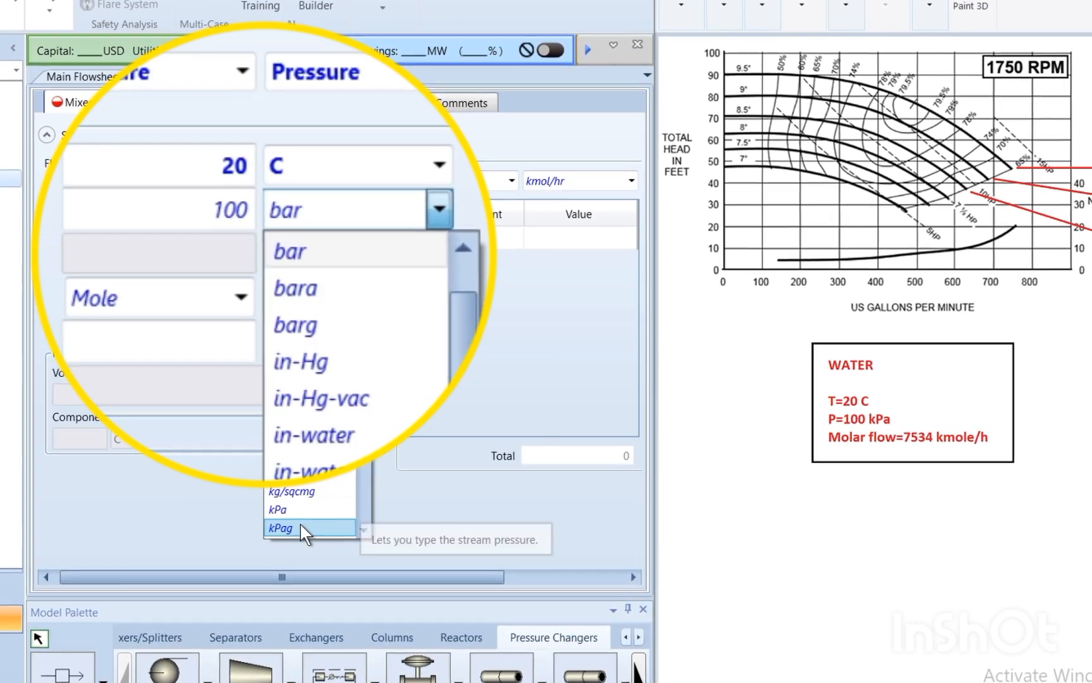
left_click(299, 509)
left_click(179, 352)
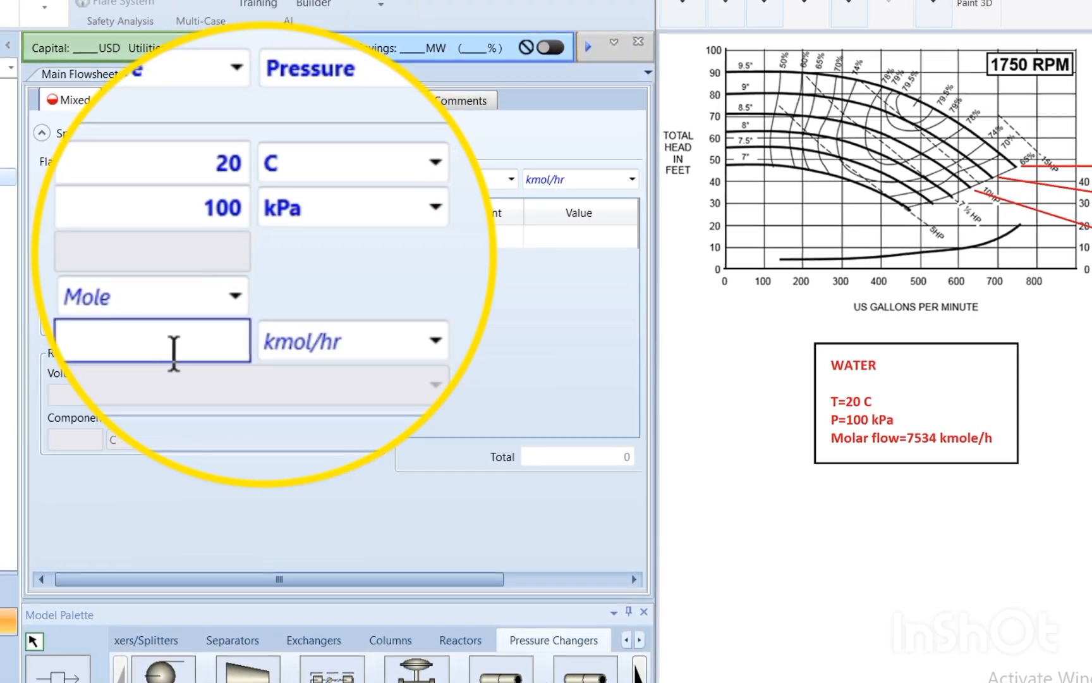
type("7534")
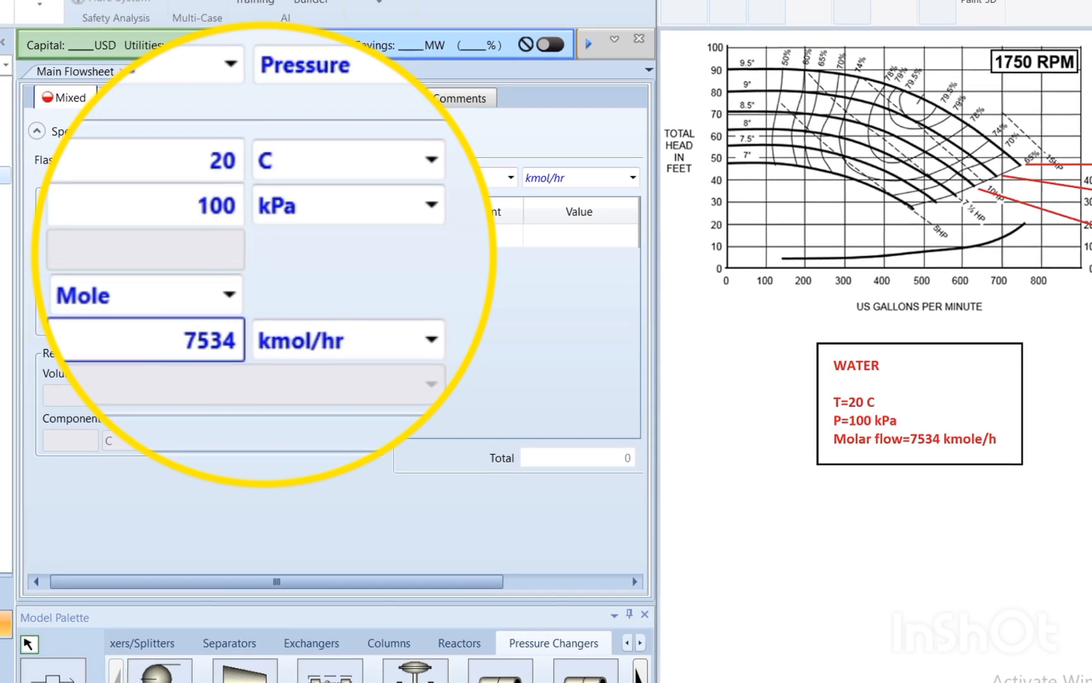
- Set the WATERIN composition basis to Mole-Frac and enter 1 for WATER
left_click(559, 237)
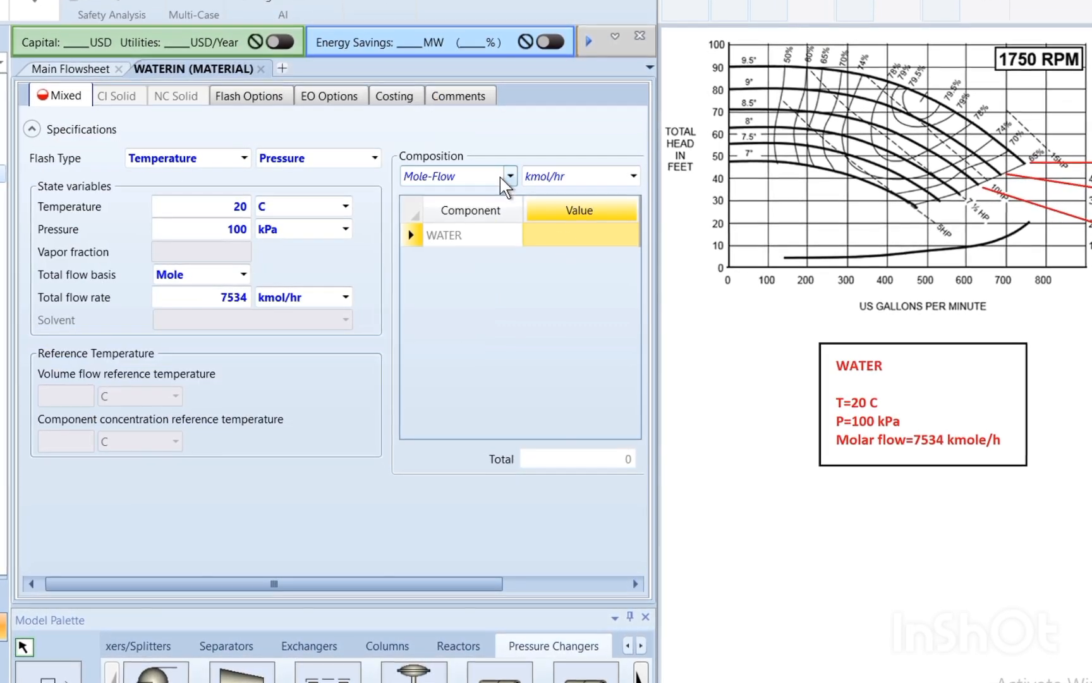
left_click(509, 176)
left_click(451, 273)
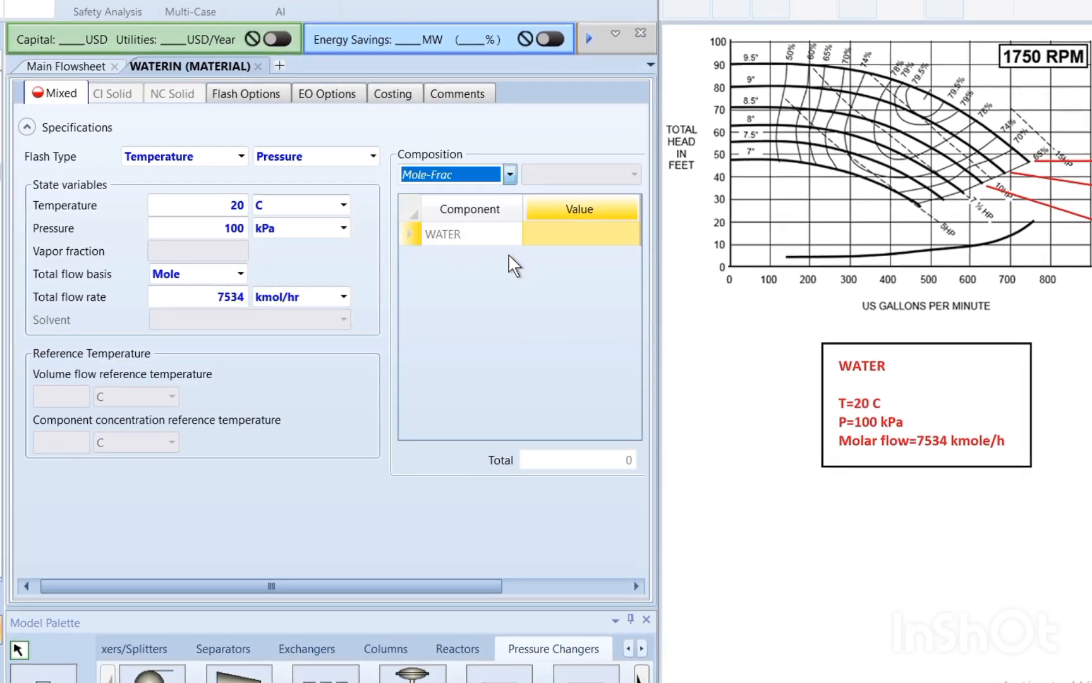
left_click(550, 233)
type("1")
key("Return")
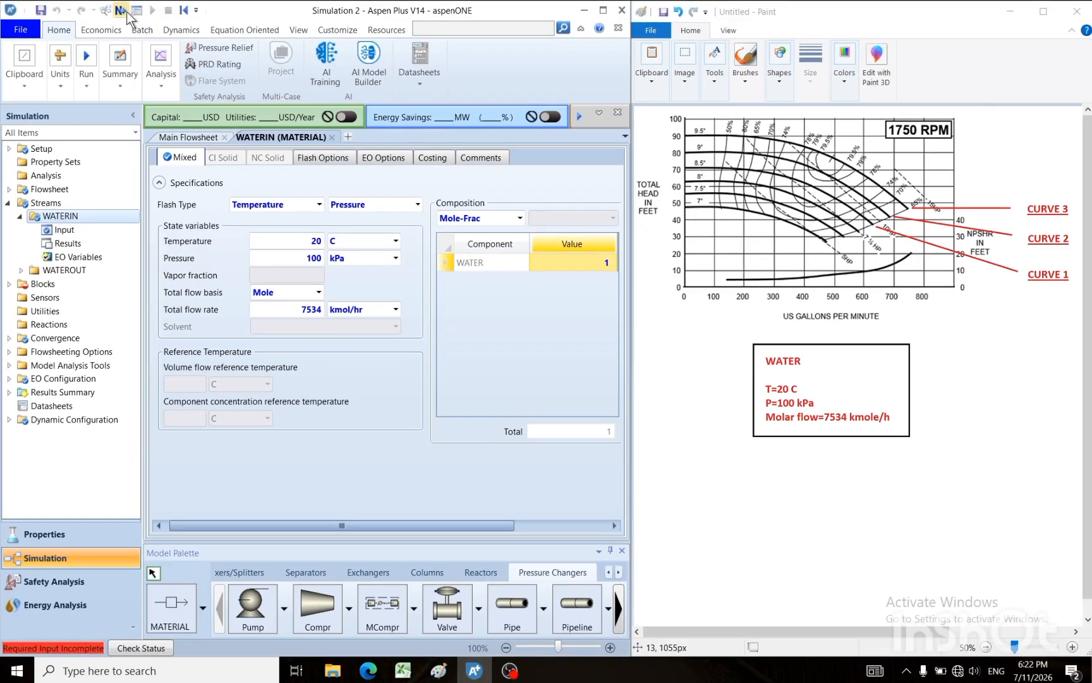
- Set the pump to determine discharge conditions from a performance curve, and choose multiple curves at different speeds
left_click(120, 11)
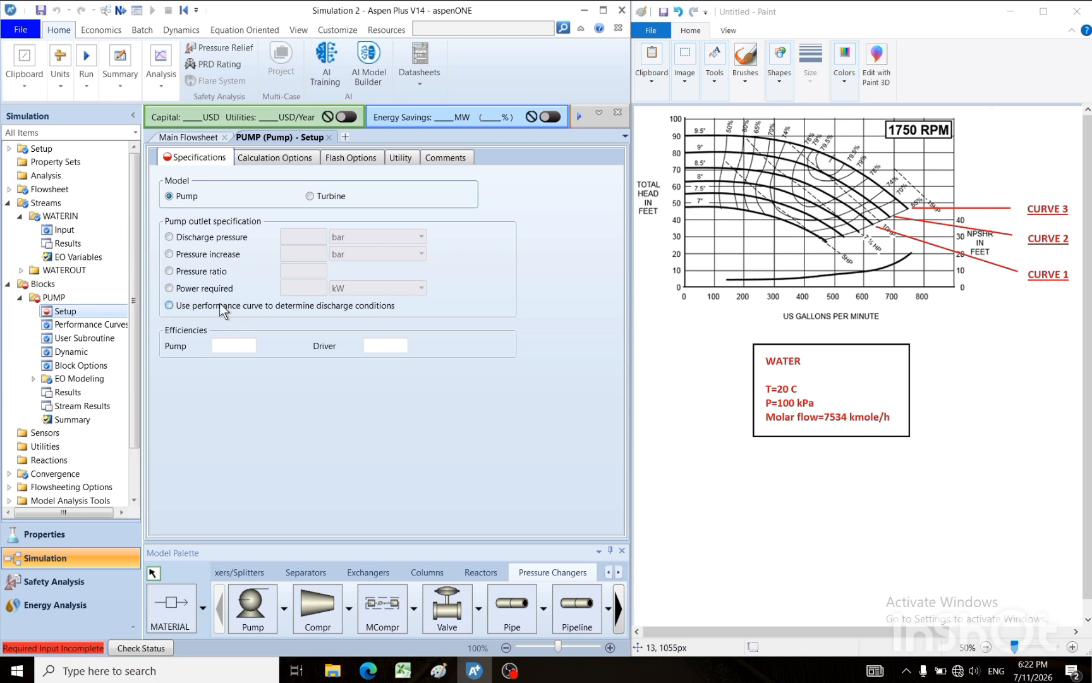
left_click(282, 306)
left_click(119, 10)
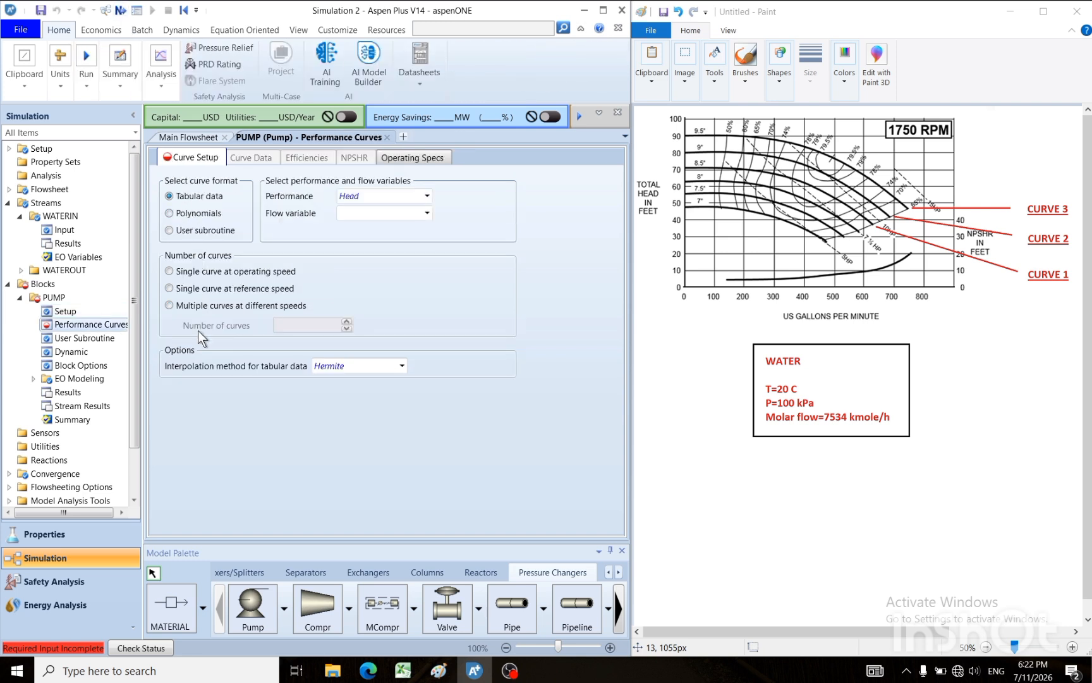
left_click(228, 307)
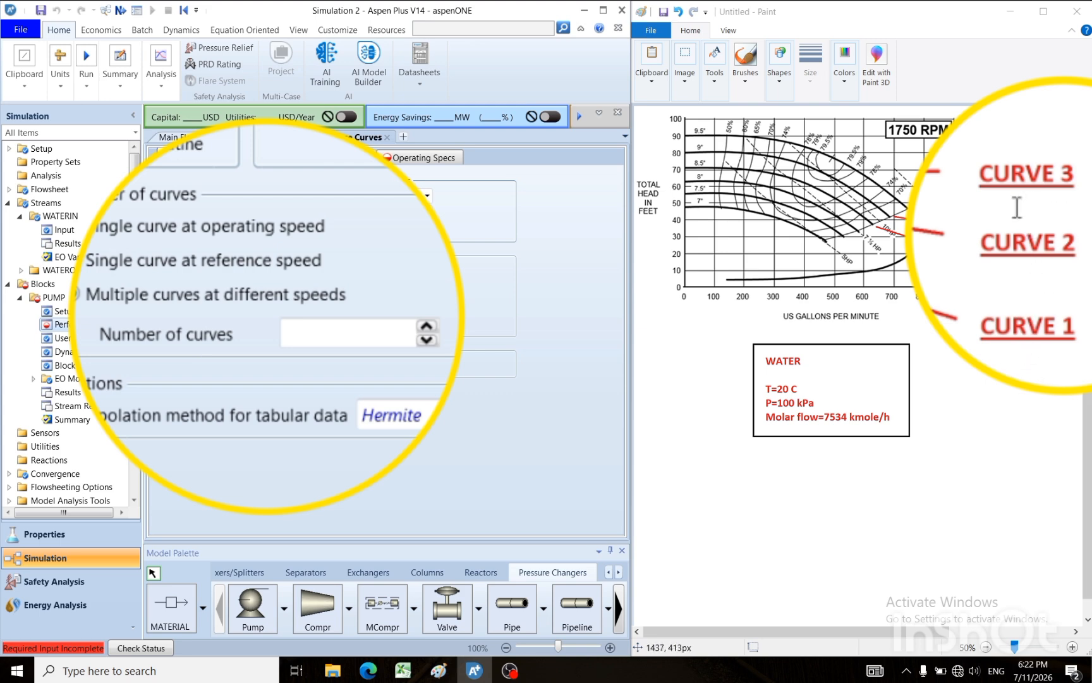
- Set the number of performance curves to 3 and choose Vol-Flow as the flow variable
left_click(426, 326)
left_click(427, 326)
left_click(427, 326)
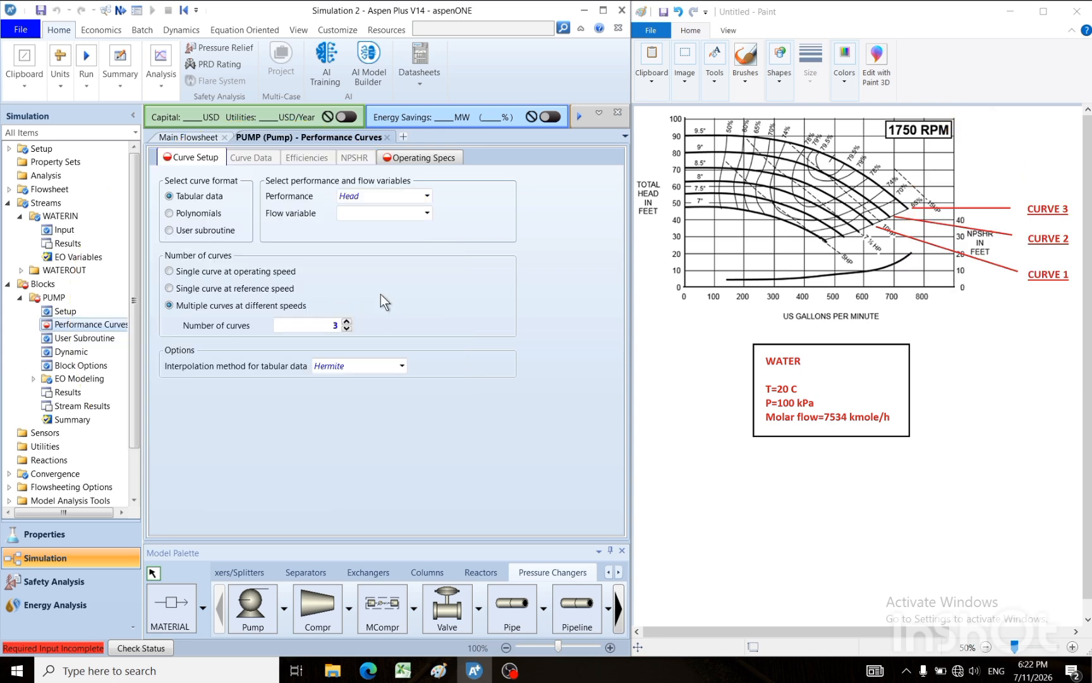
left_click(120, 11)
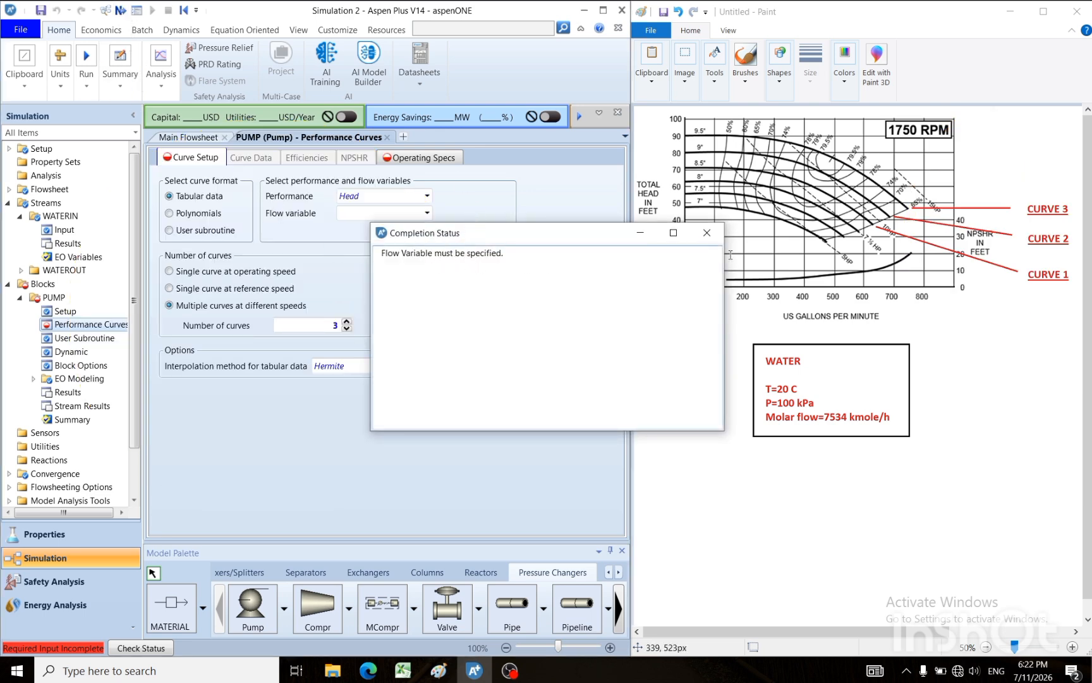
left_click(706, 234)
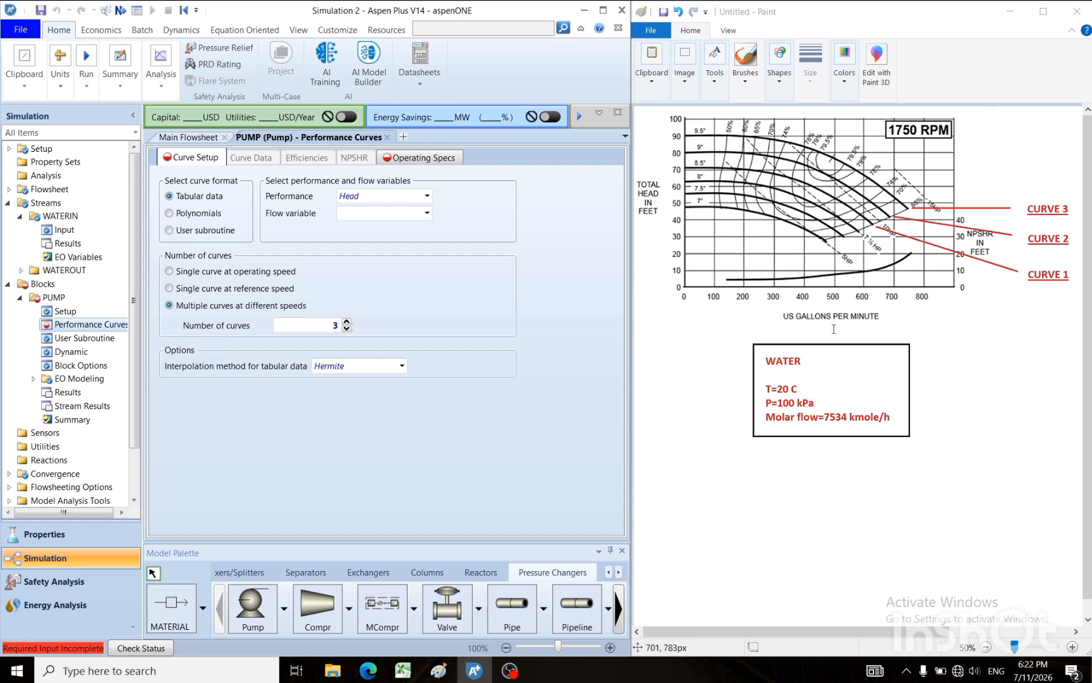
left_click(426, 213)
left_click(376, 226)
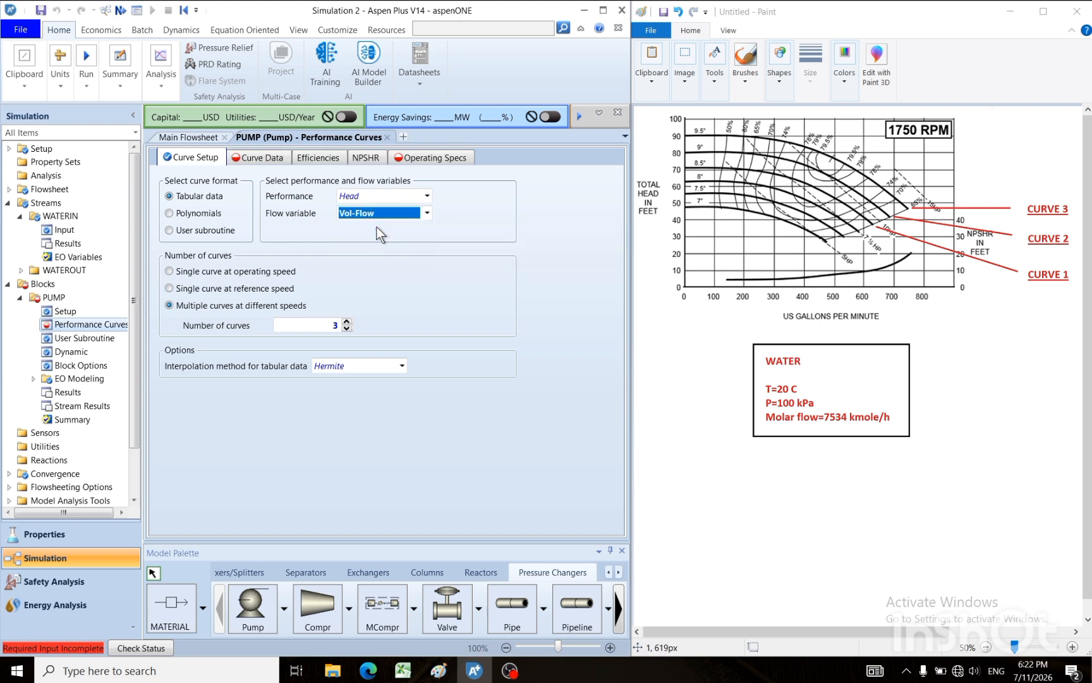
- In the curve data, enter a shaft speed of 1750 rpm for each of curves 1, 2 and 3
left_click(248, 157)
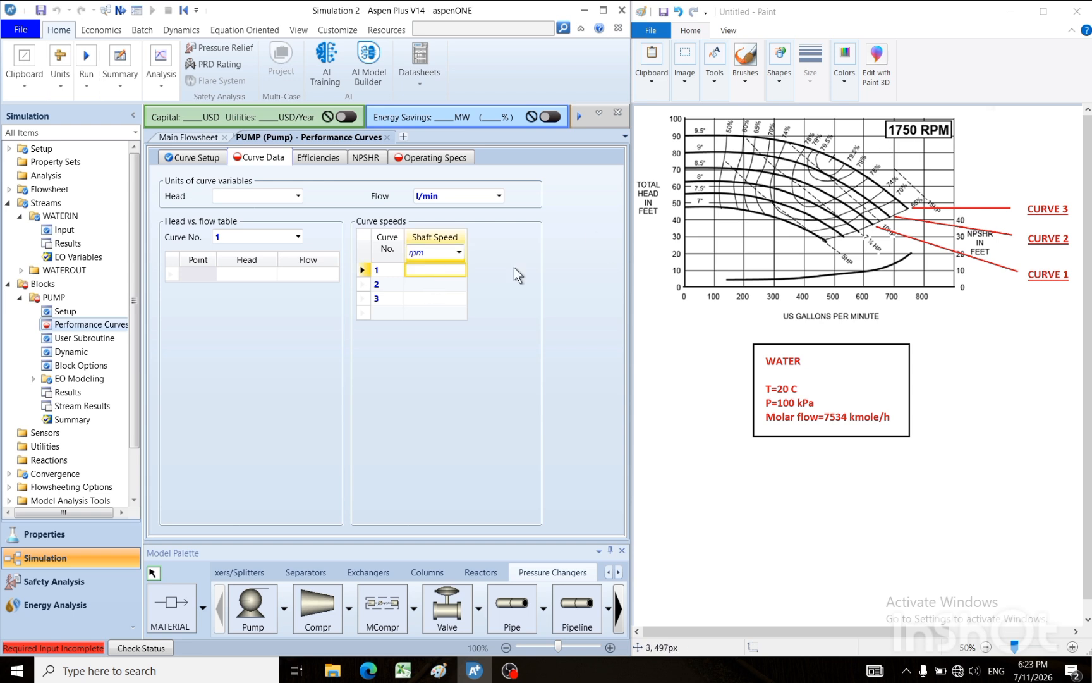
type("1750")
key("Return")
type("1750")
key("Return")
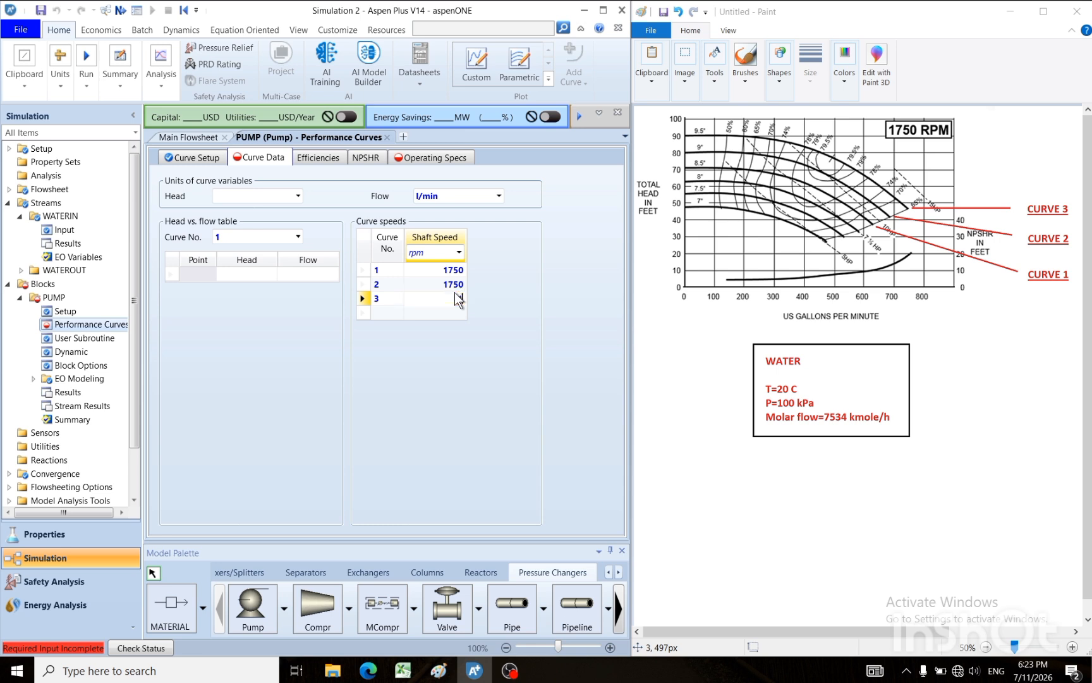
type("1750")
key("Return")
left_click(387, 312)
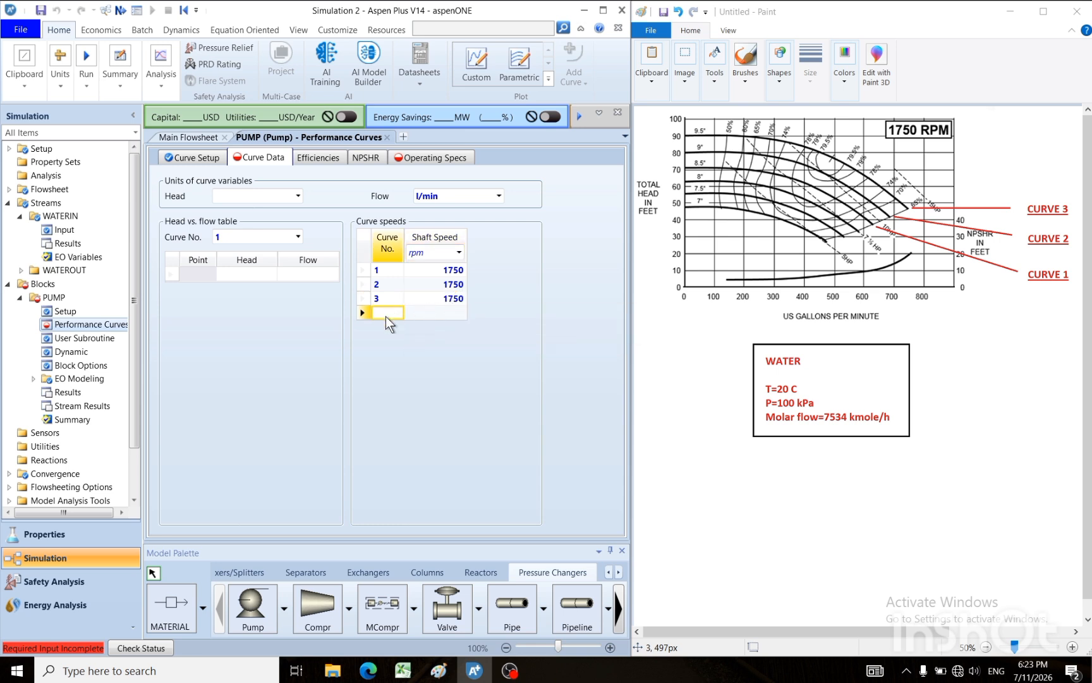
- Set the curve data units to ft for head and gal/min for flow
left_click(252, 273)
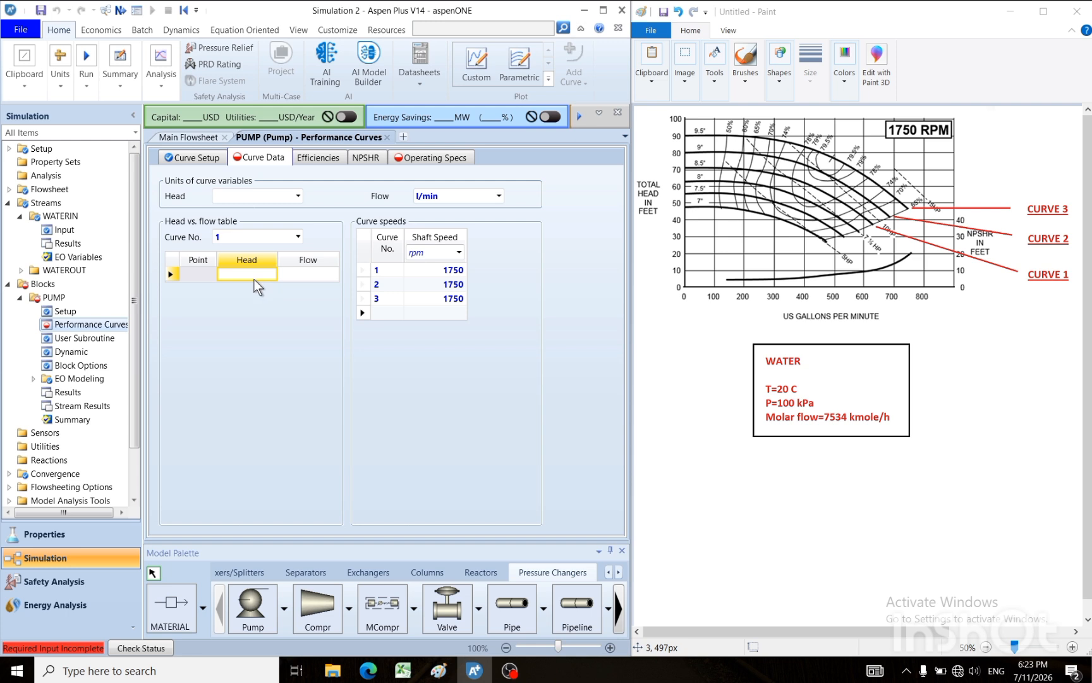
left_click(266, 196)
left_click(298, 196)
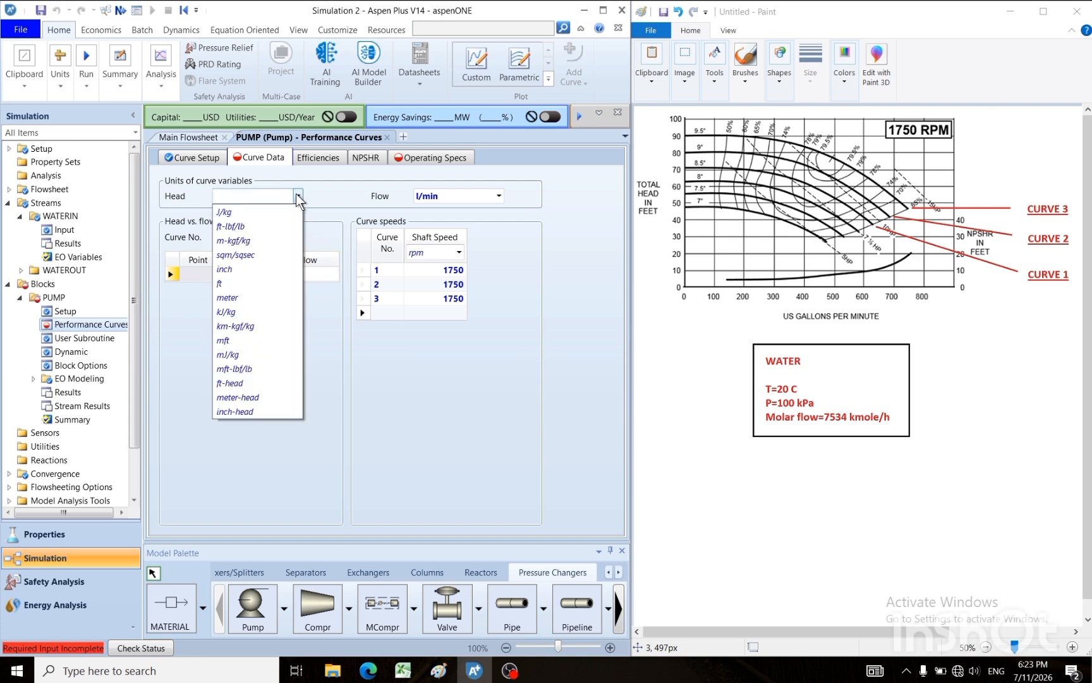
left_click(253, 283)
left_click(499, 196)
left_click(499, 196)
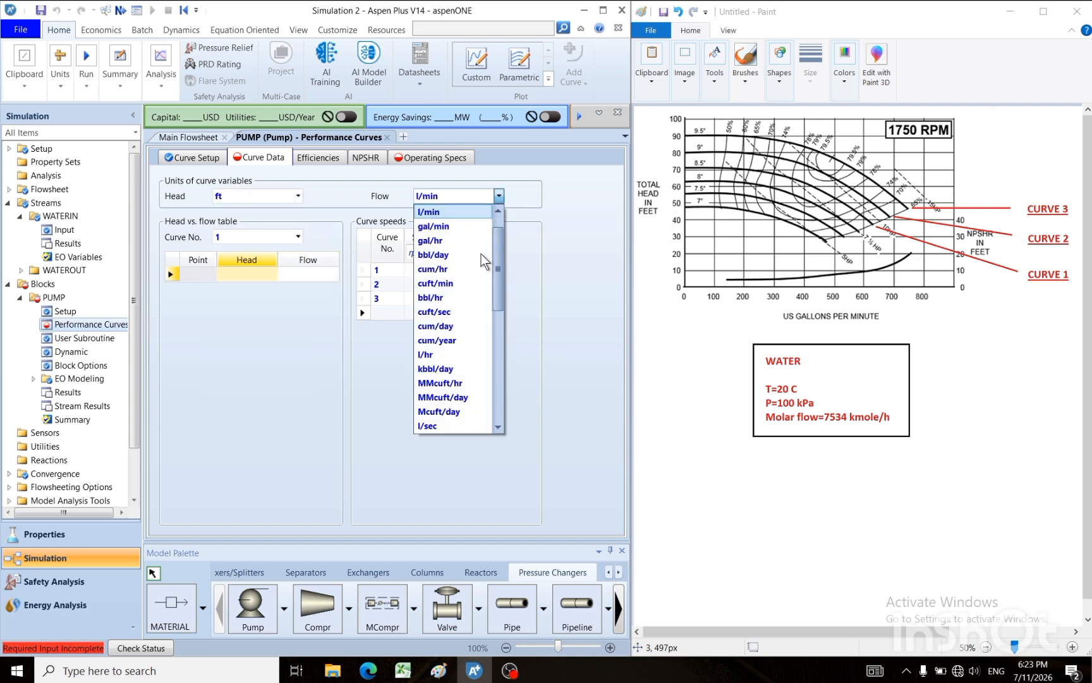
left_click(442, 255)
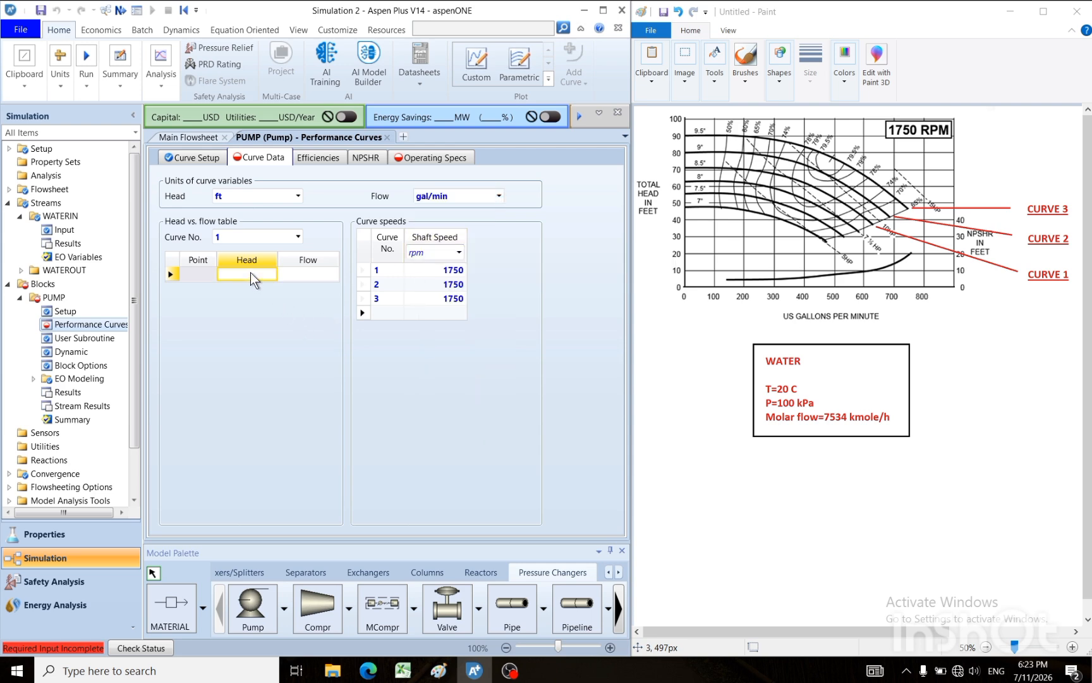
- Copy the CURVE 1 head and flow values, from 70 / 0.1 to 37 / 635, from the Excel worksheet into the pump's table for curve 1
key("alt+Tab")
key("alt")
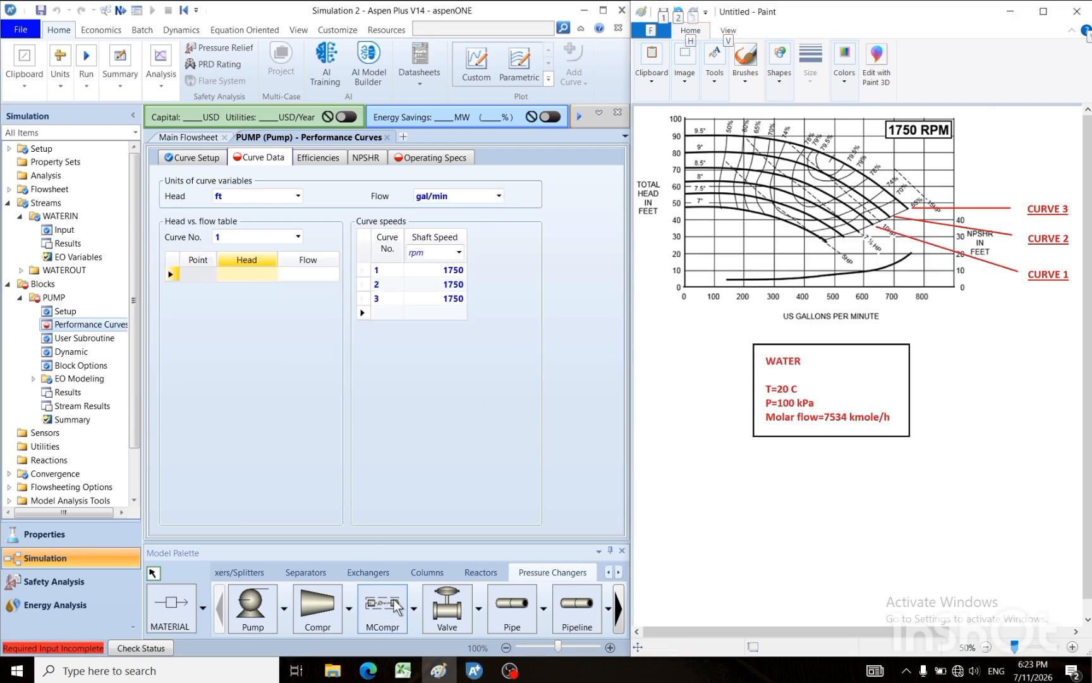
left_click(403, 669)
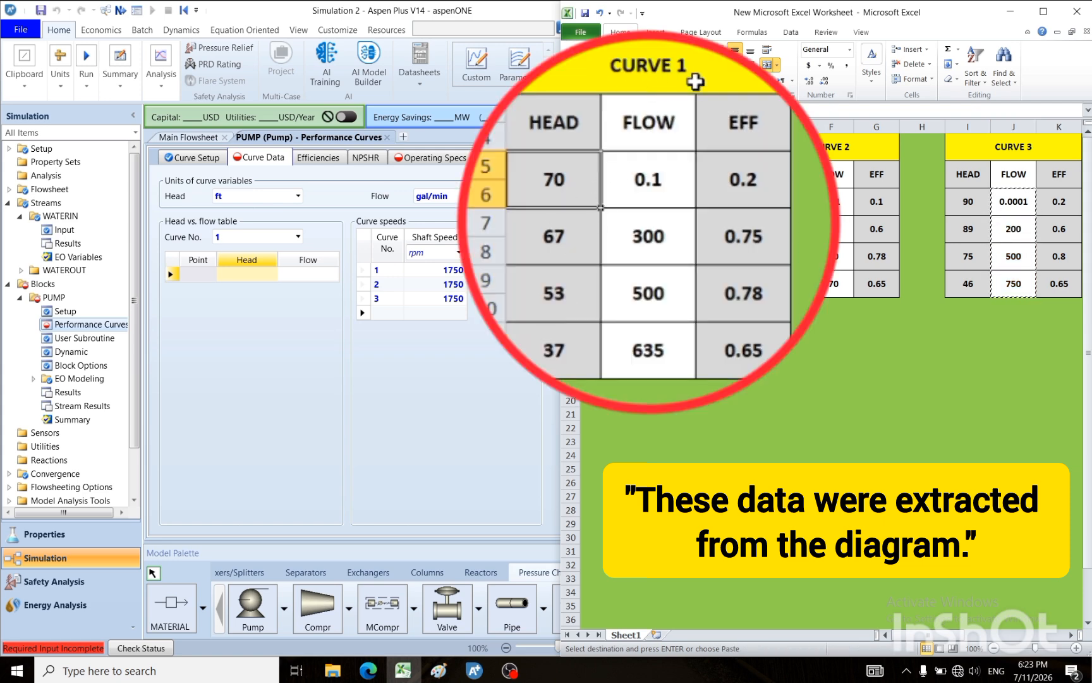
left_click_drag(537, 177, 662, 332)
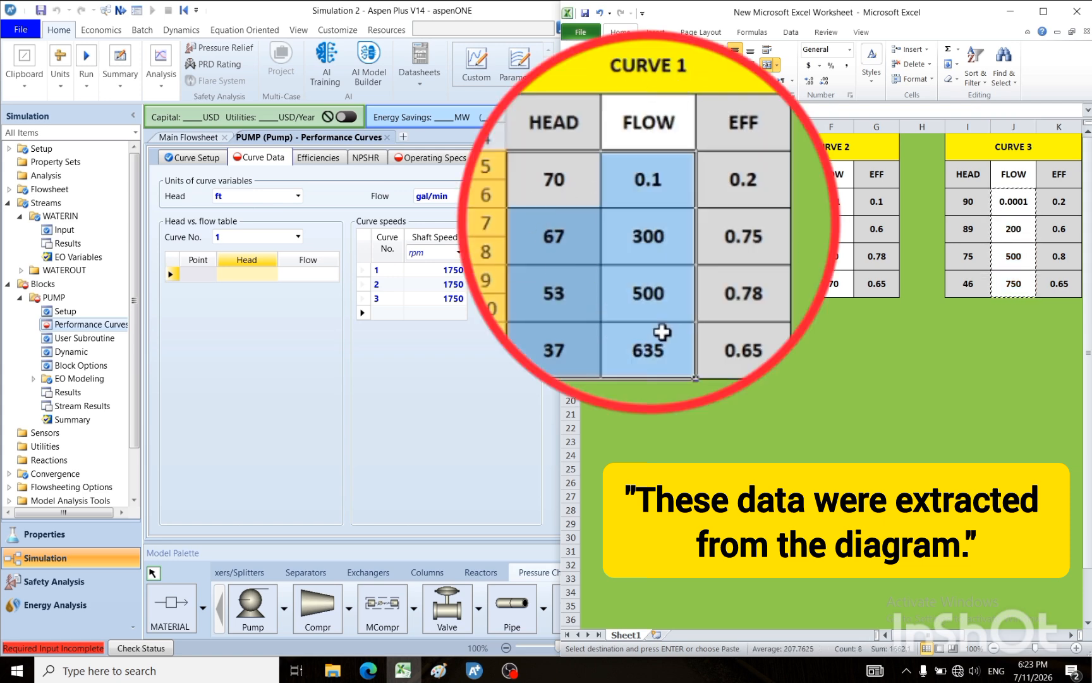
key("ctrl+c")
left_click(252, 274)
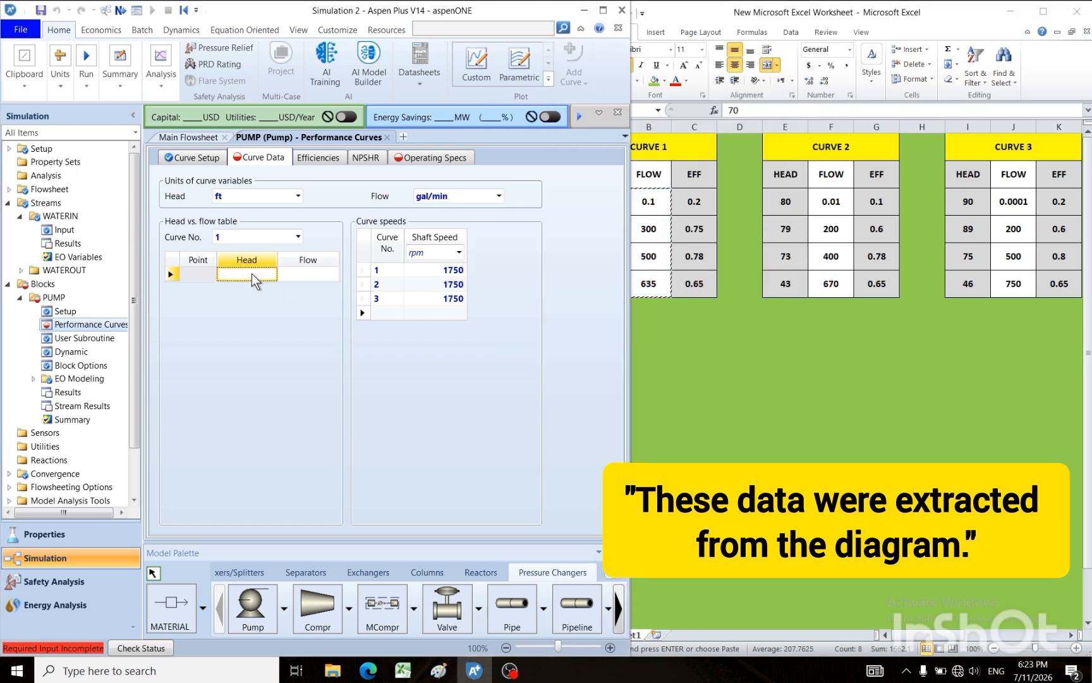
key("ctrl+v")
left_click(264, 331)
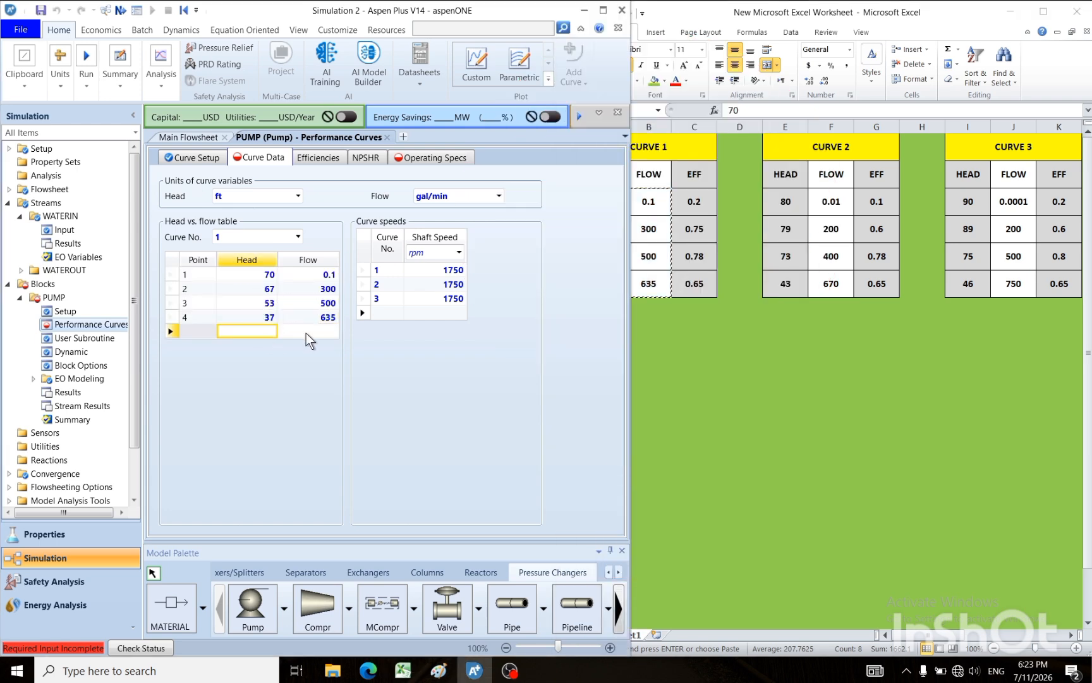
left_click(309, 331)
- Fill the curve 2 head vs. flow table with the Excel worksheet's CURVE 2 values, from 80 / 0.01 to 43 / 670
left_click(298, 236)
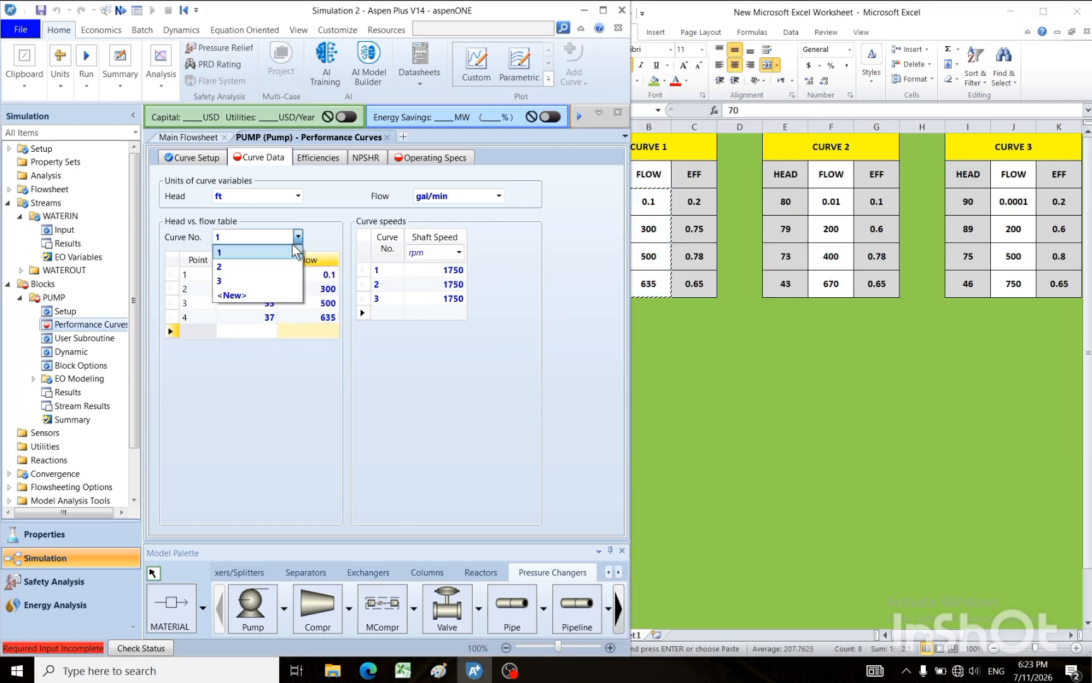
left_click(254, 265)
left_click(790, 208)
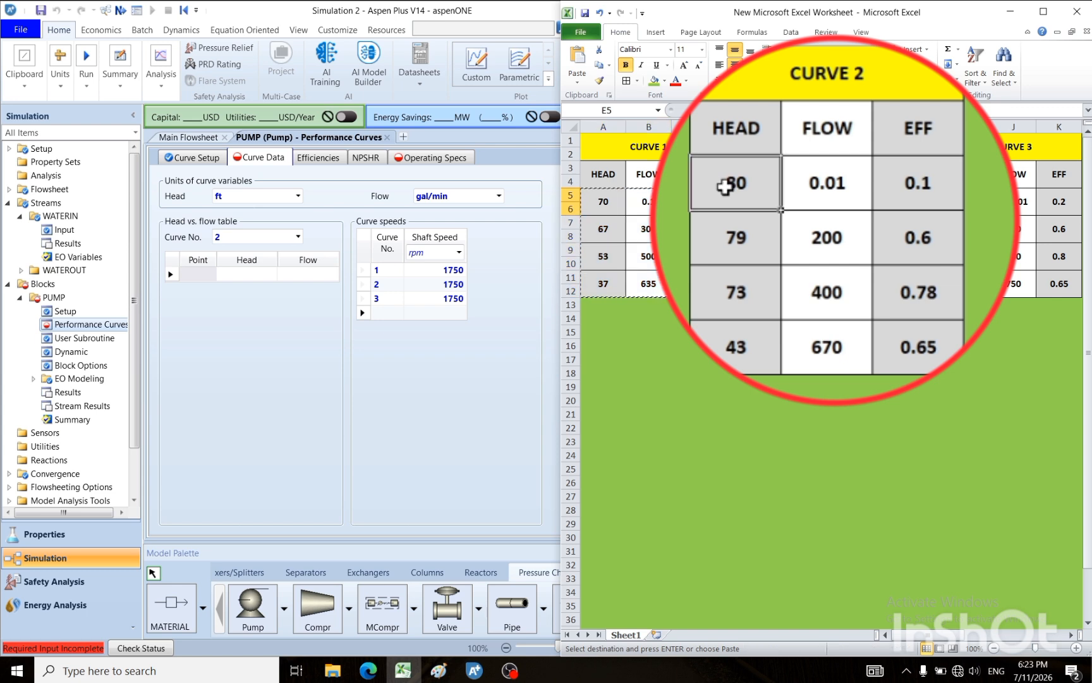
left_click(753, 200)
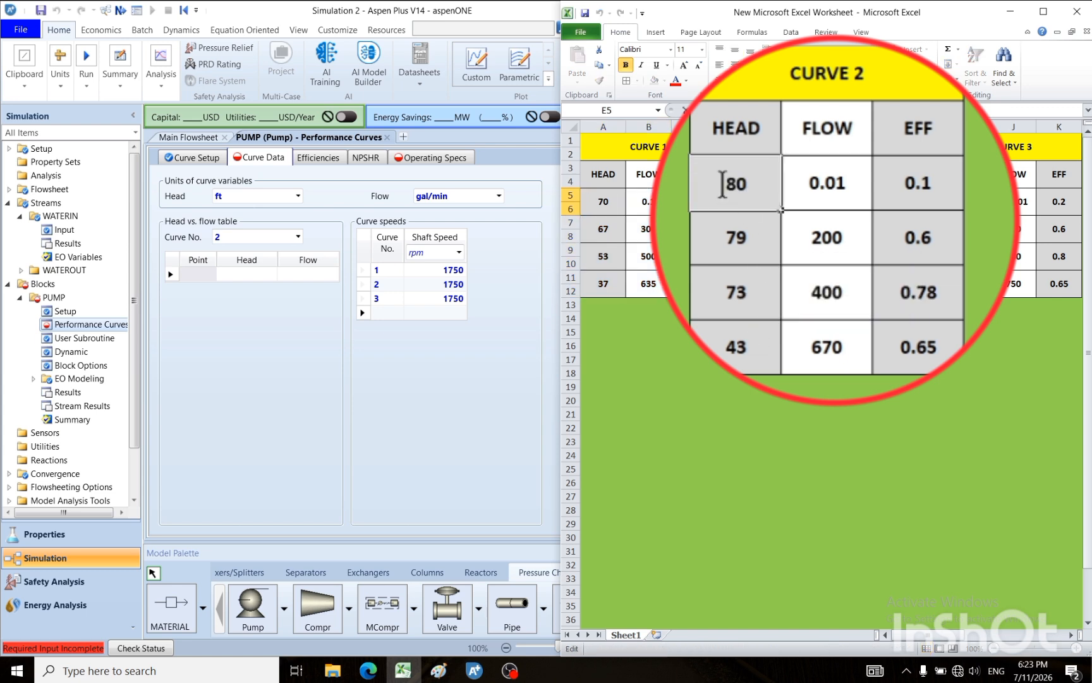
left_click_drag(722, 184, 795, 328)
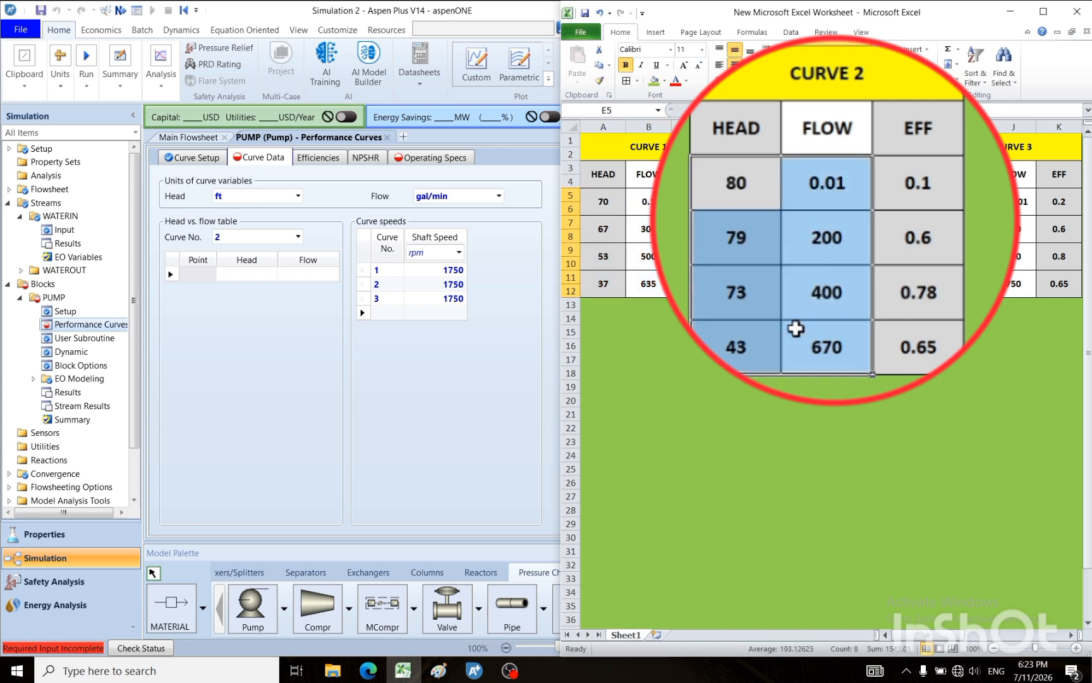
key("ctrl+c")
left_click(256, 275)
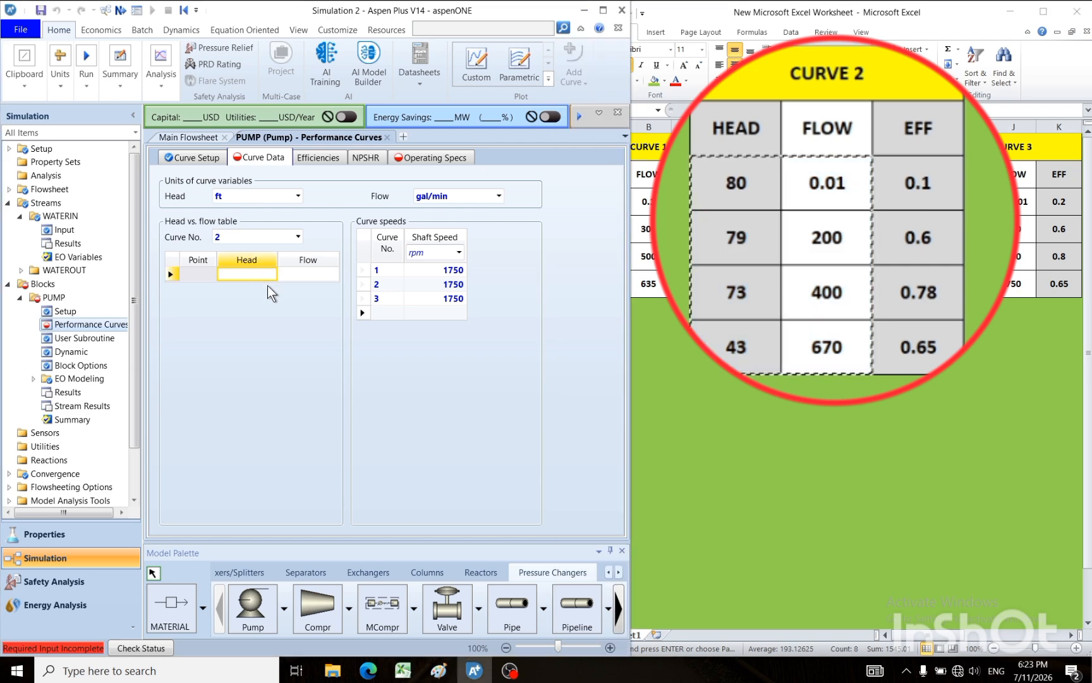
key("ctrl+v")
left_click(245, 335)
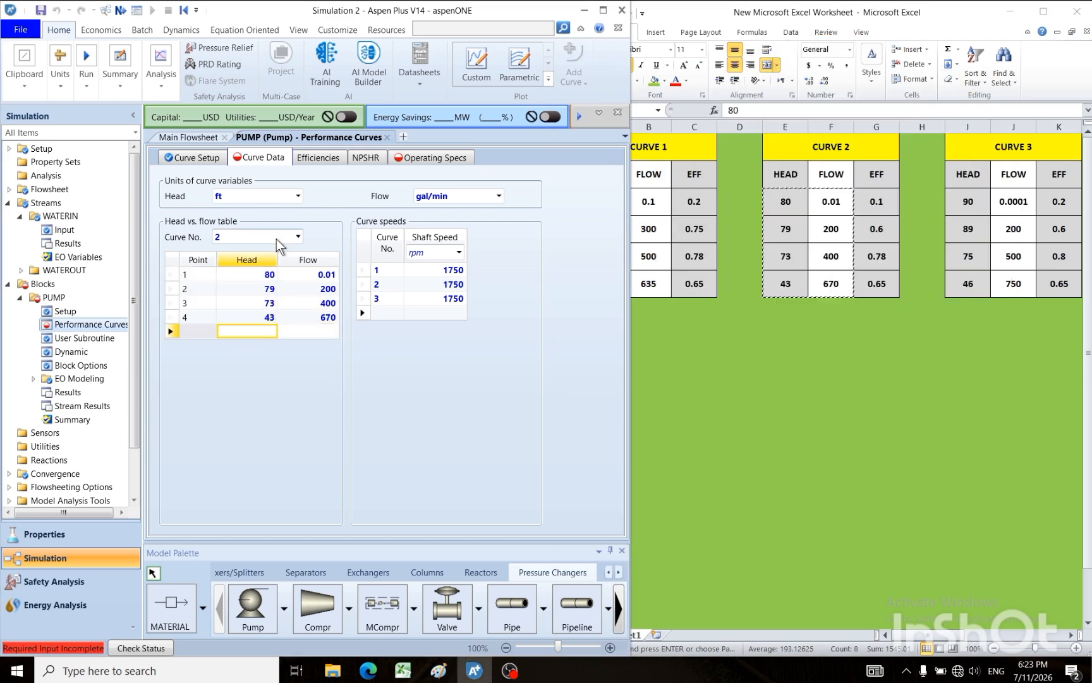
- Fill the curve 3 head vs. flow table with the Excel worksheet's CURVE 3 values, from 90 / 0.0001 to 46 / 750
left_click(297, 237)
left_click(245, 278)
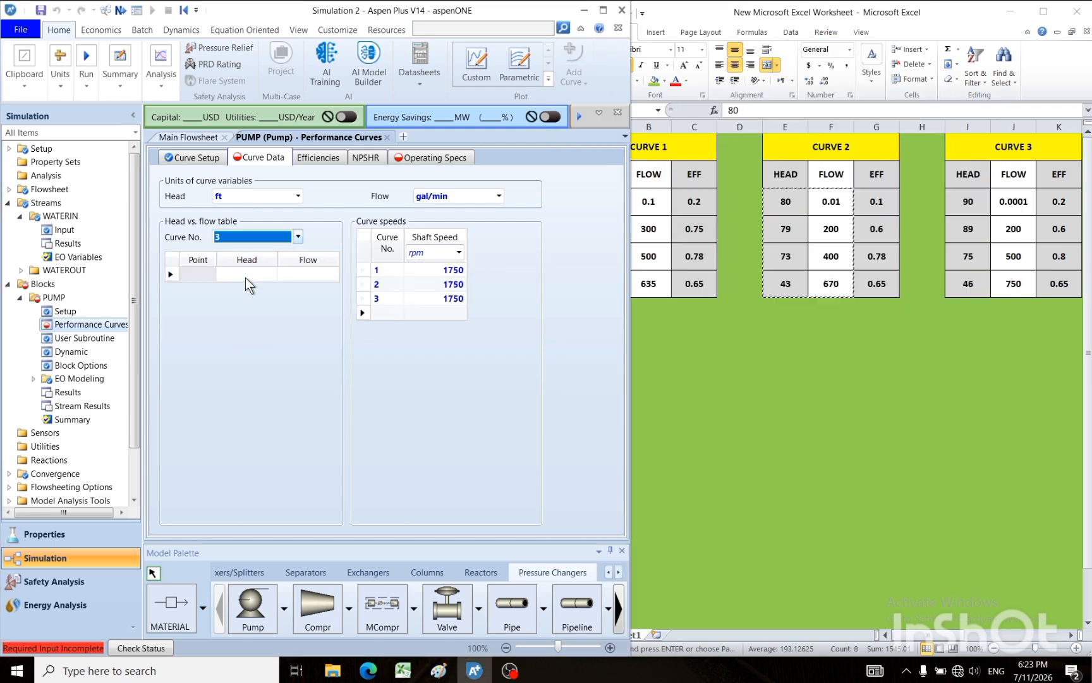
left_click(967, 202)
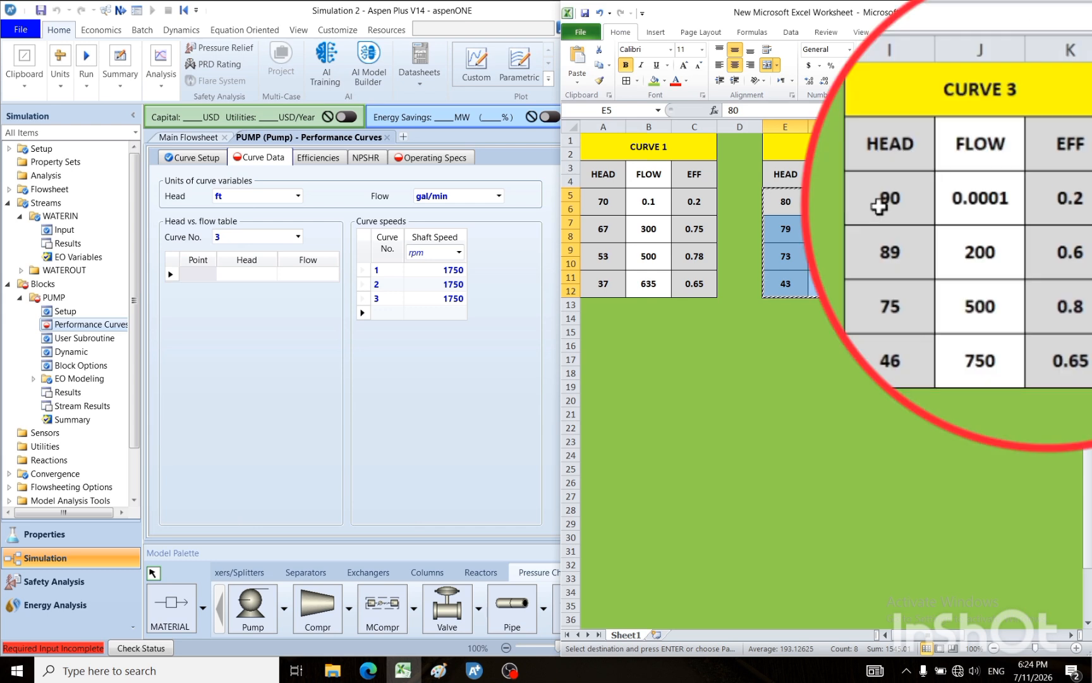
left_click_drag(900, 217, 975, 361)
key("ctrl+c")
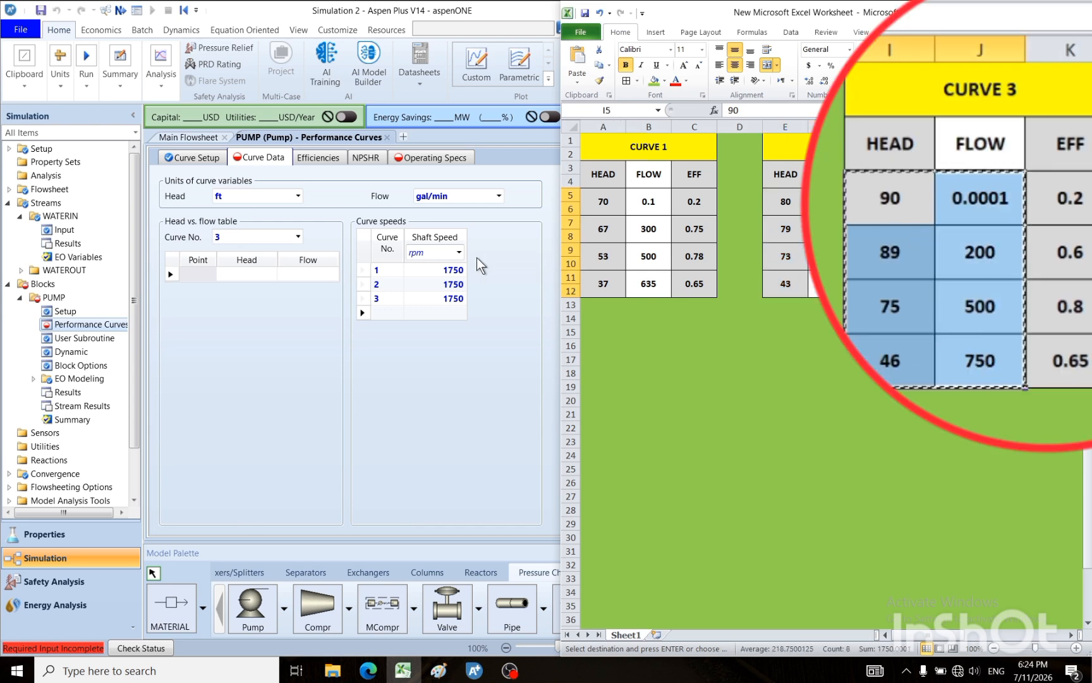
left_click(257, 280)
key("ctrl+v")
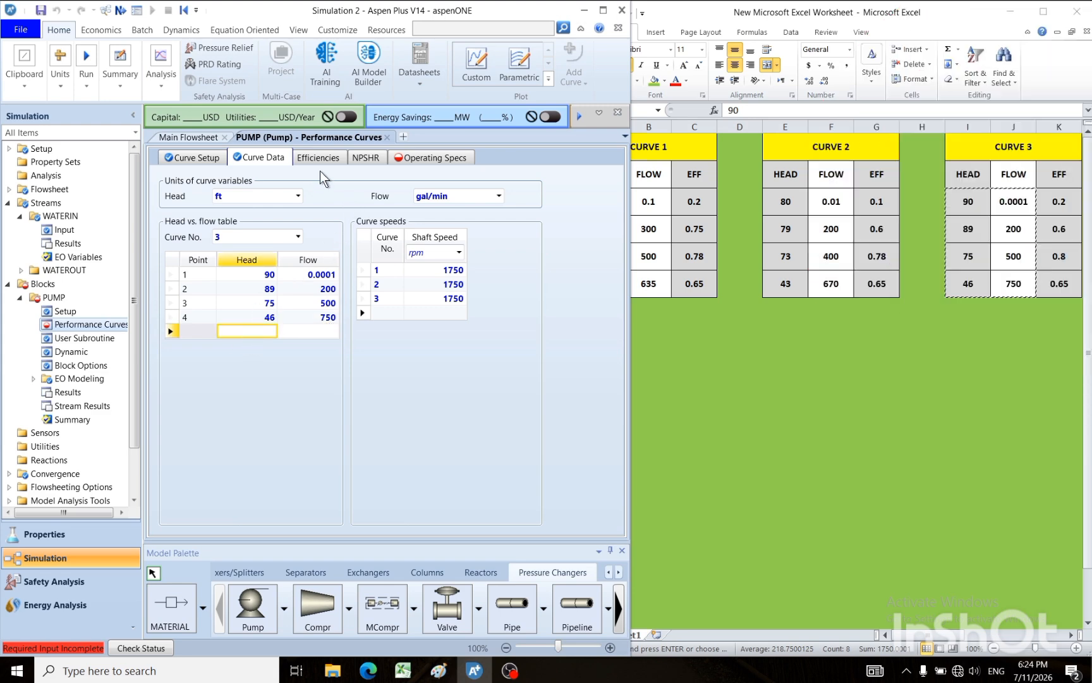
- Set the pump's operating shaft speed to 1750 rpm in the operating specifications
left_click(418, 157)
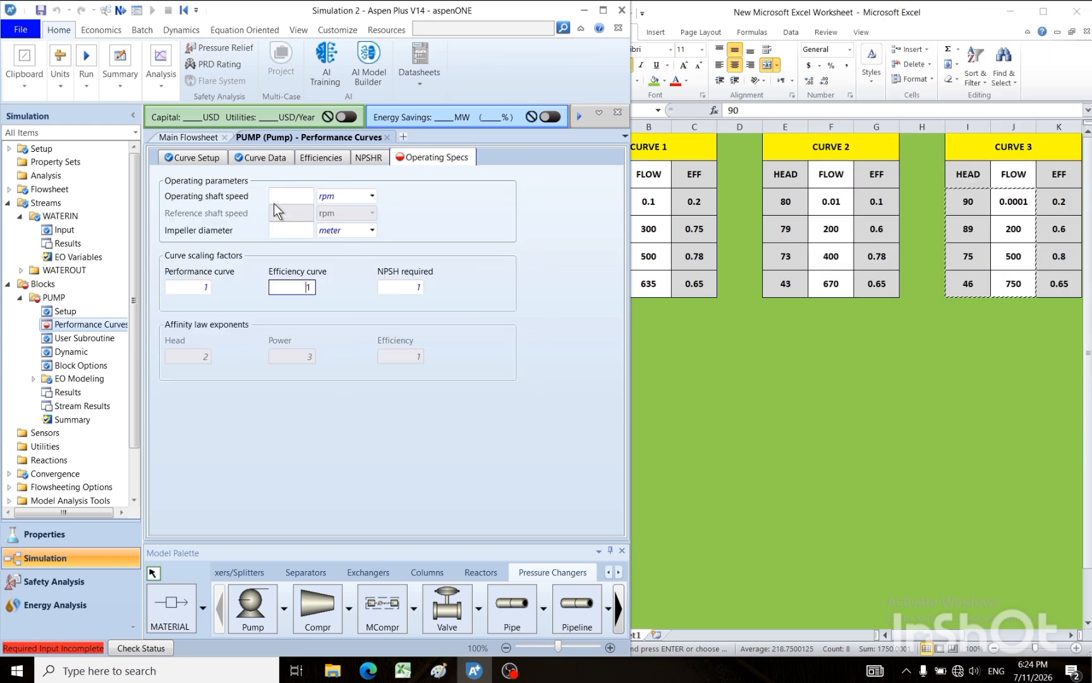
type("1750")
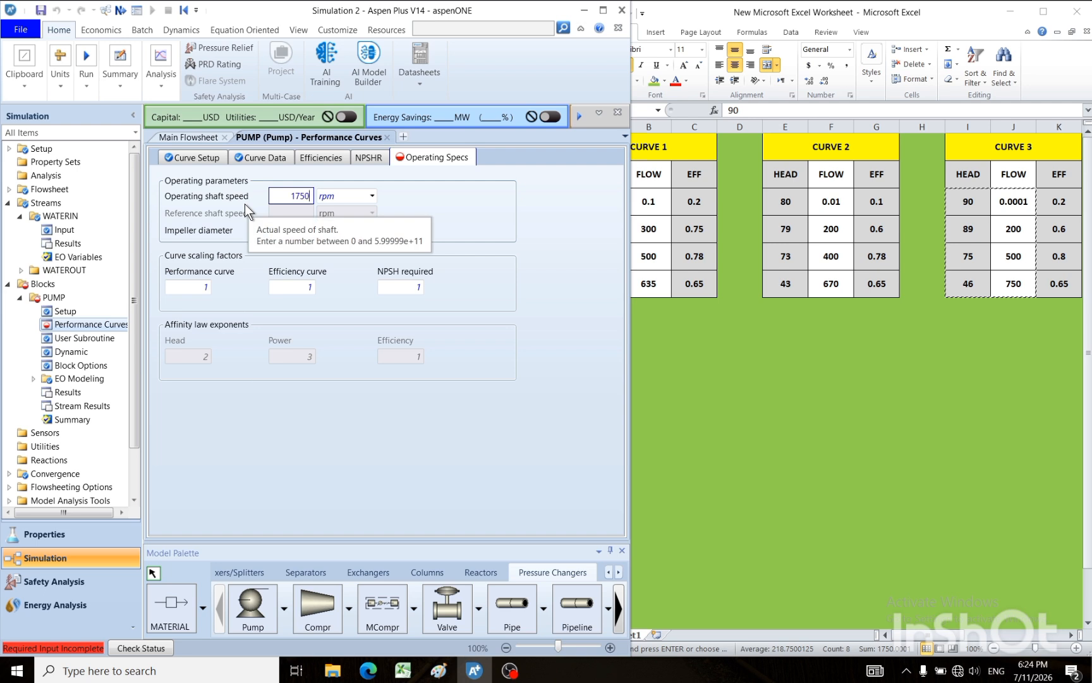
key("Return")
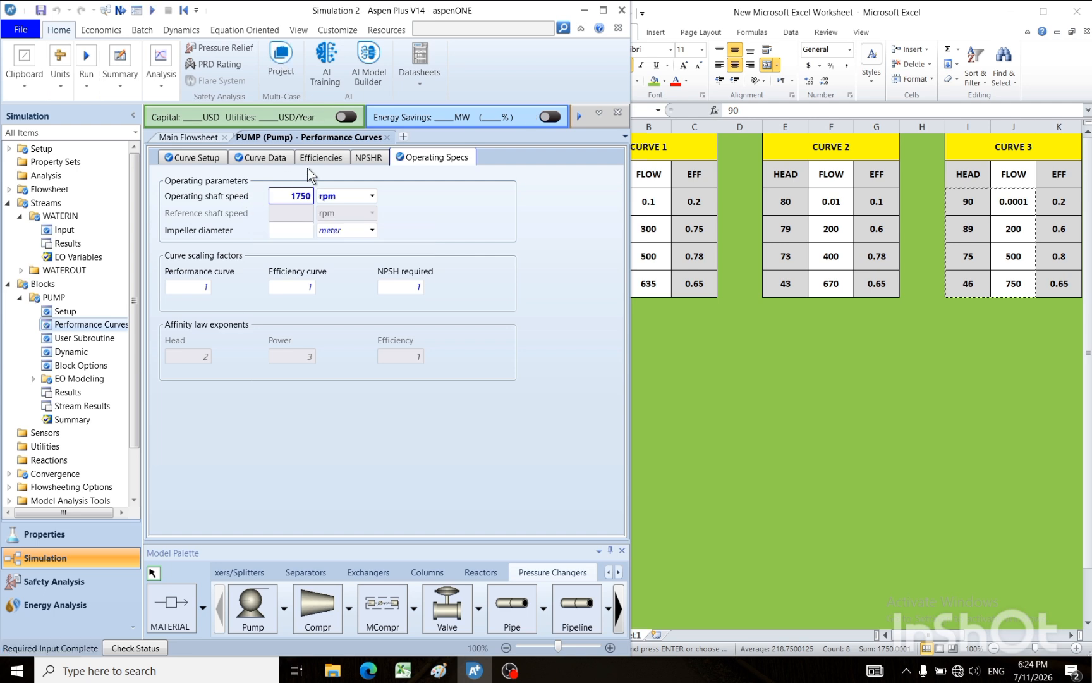
- Set the efficiency curves' flow unit to gal/min, matching the head curve data, and select curve 1's first efficiency entry
left_click(323, 156)
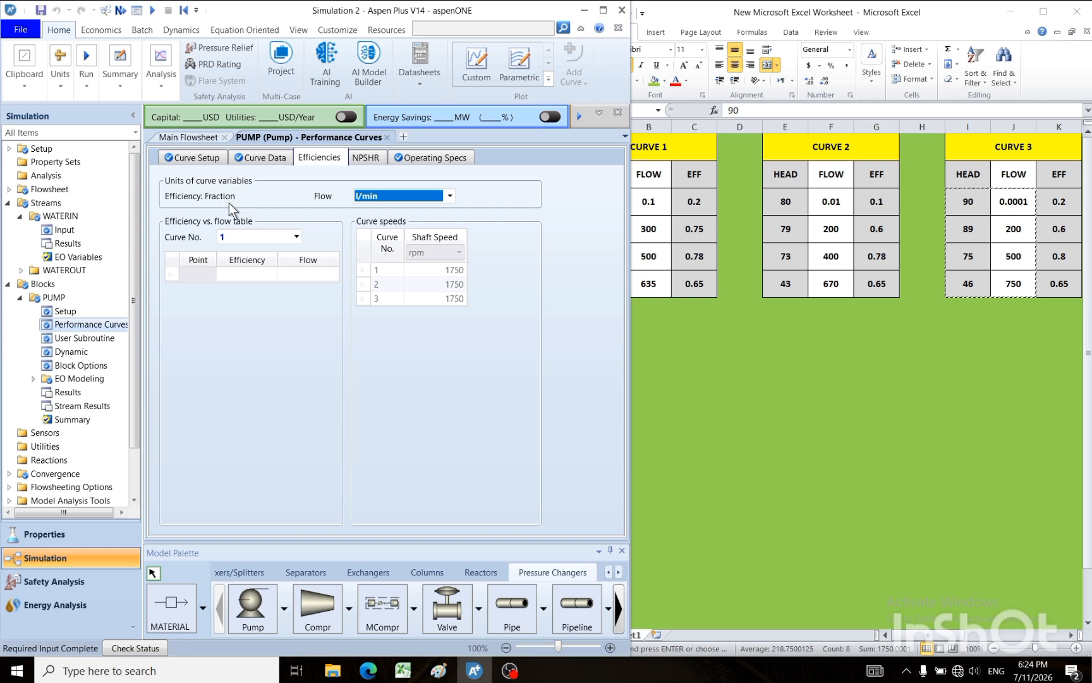
left_click(449, 196)
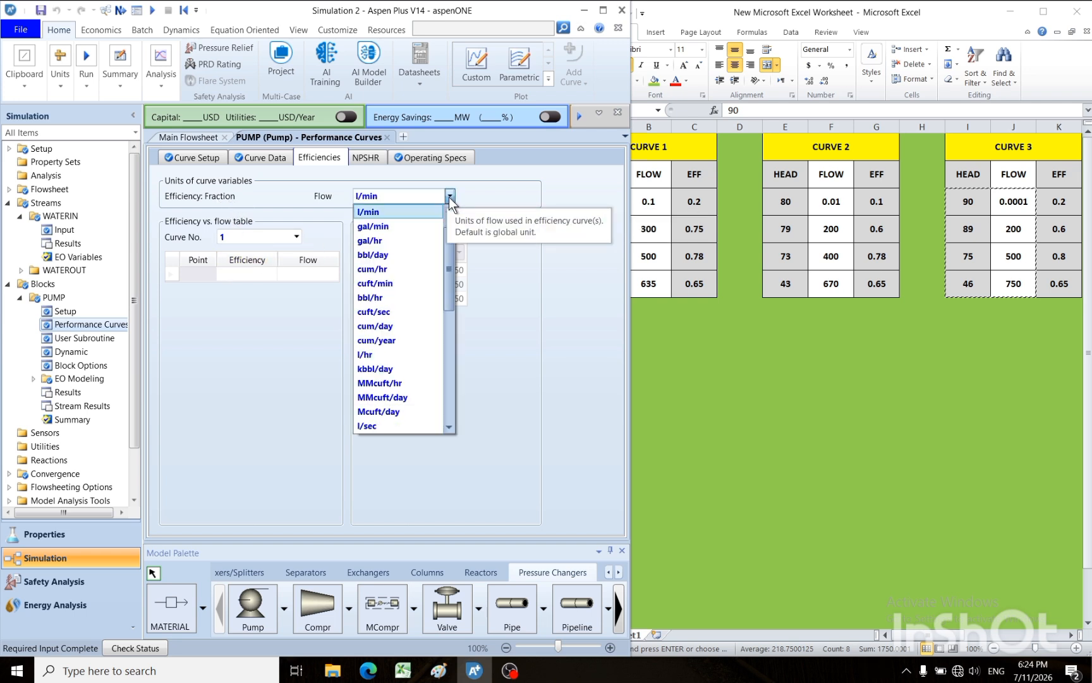
left_click(390, 226)
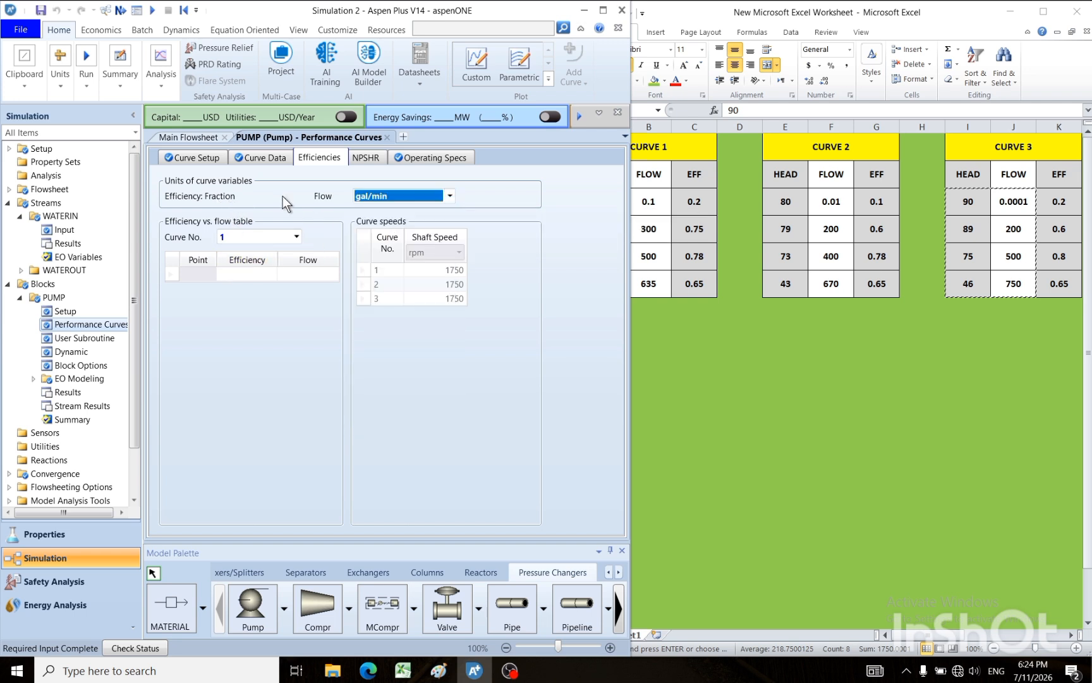
left_click(263, 158)
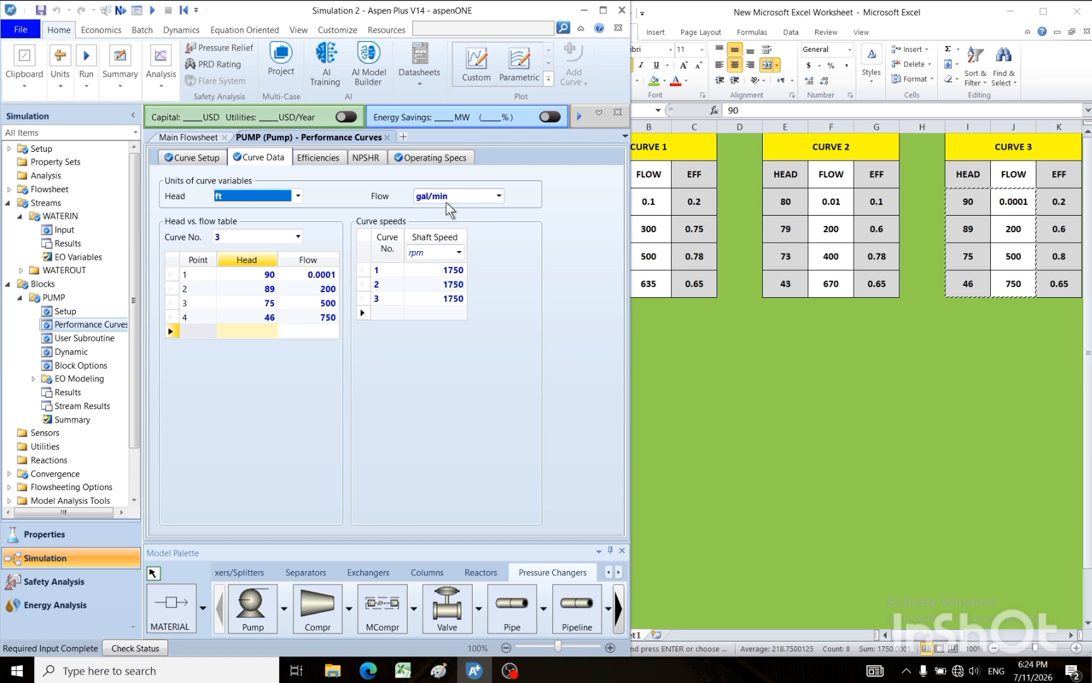
left_click(320, 160)
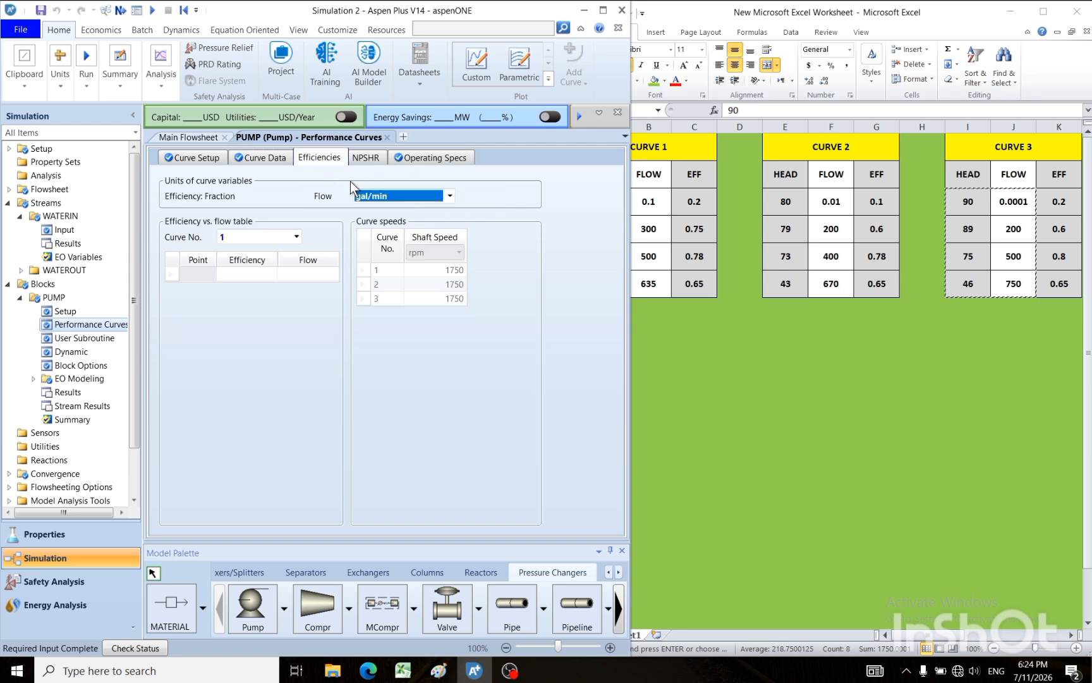
left_click(246, 273)
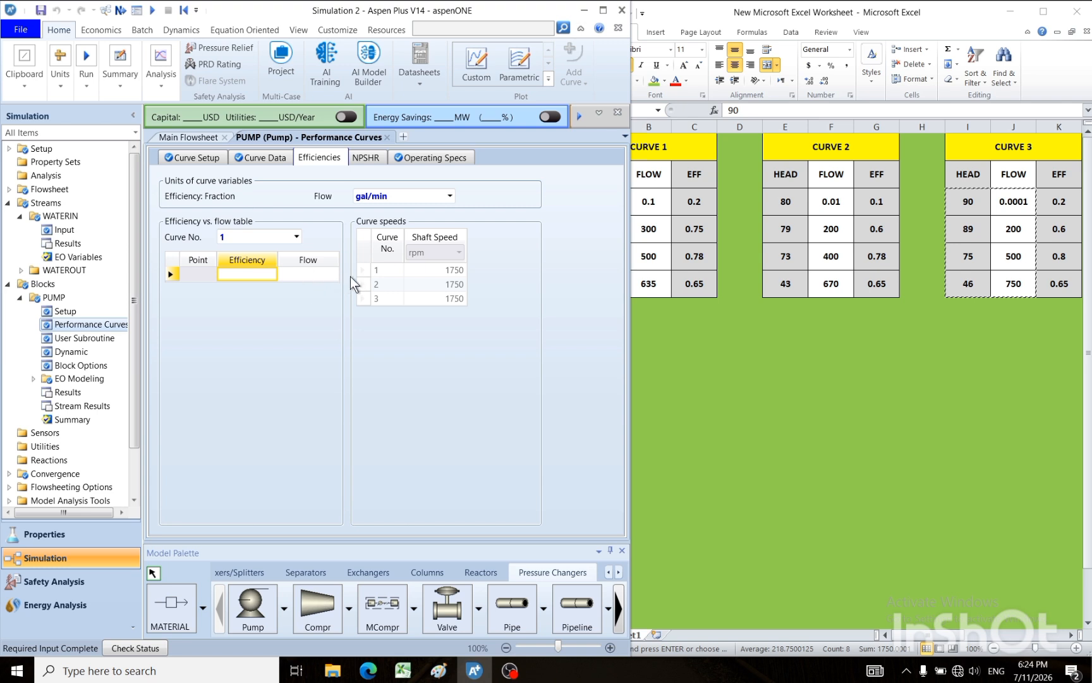
- Copy the Excel worksheet's CURVE 1 efficiencies 0.2, 0.75, 0.78 and 0.65 into curve 1's efficiency vs. flow table
left_click_drag(604, 387, 567, 377)
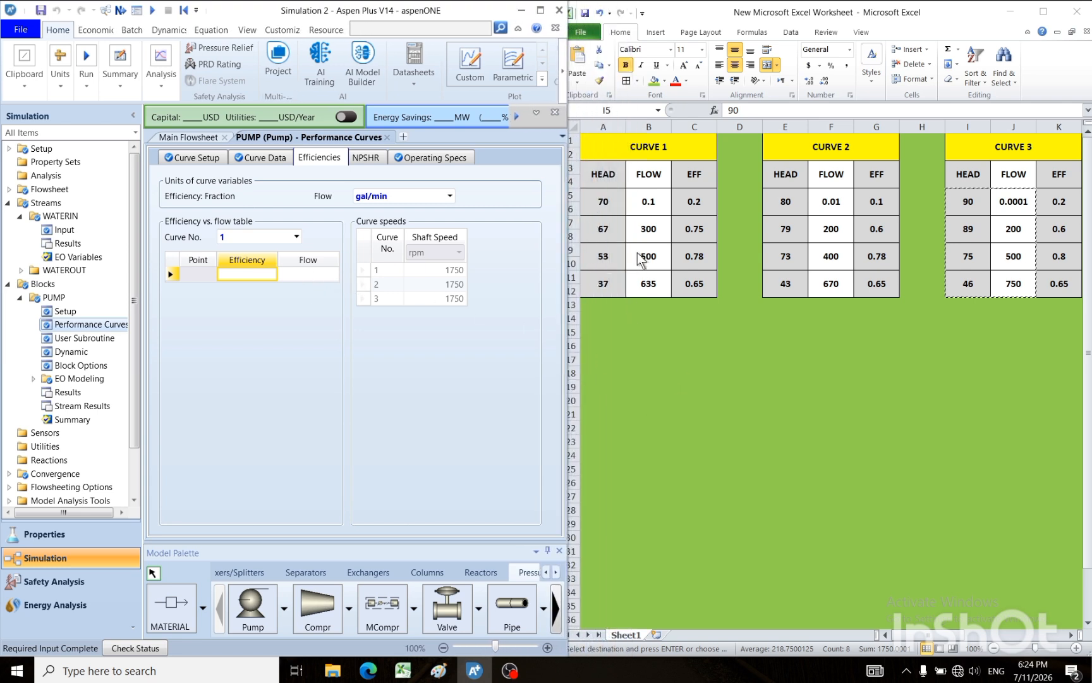
left_click(684, 200)
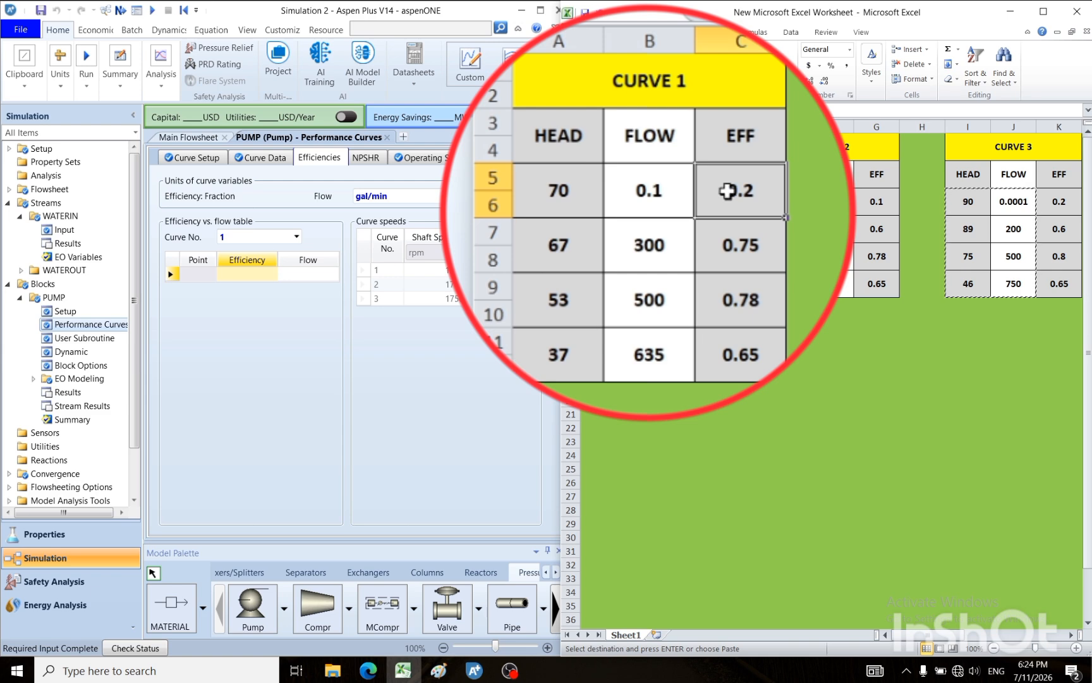
left_click_drag(723, 196, 719, 348)
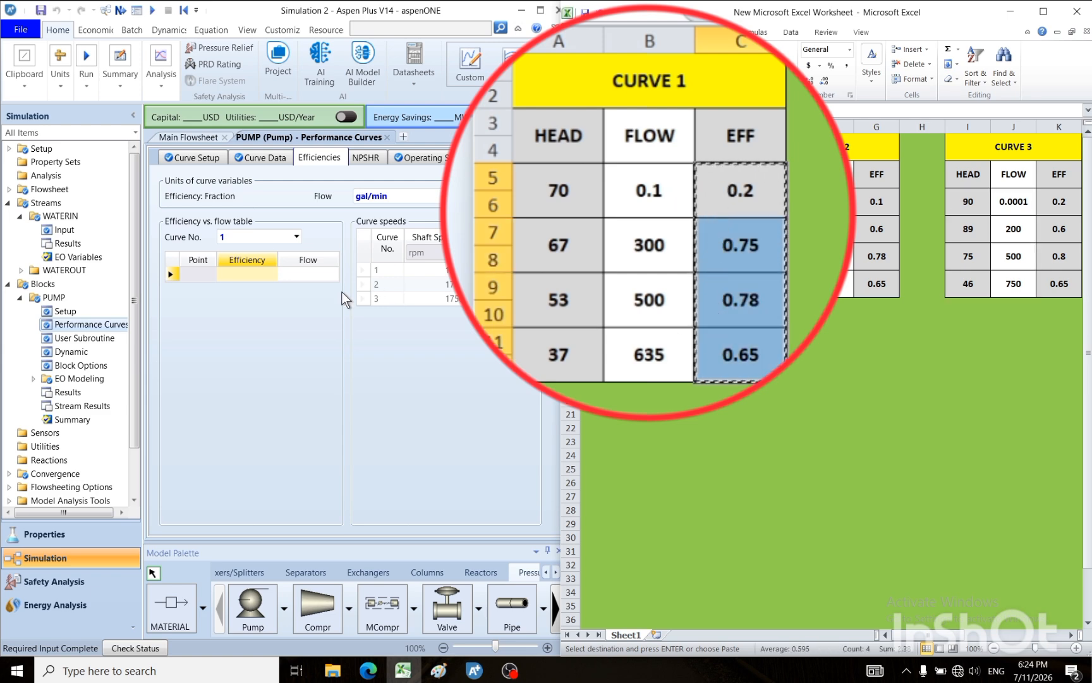
left_click(235, 276)
key("ctrl+v")
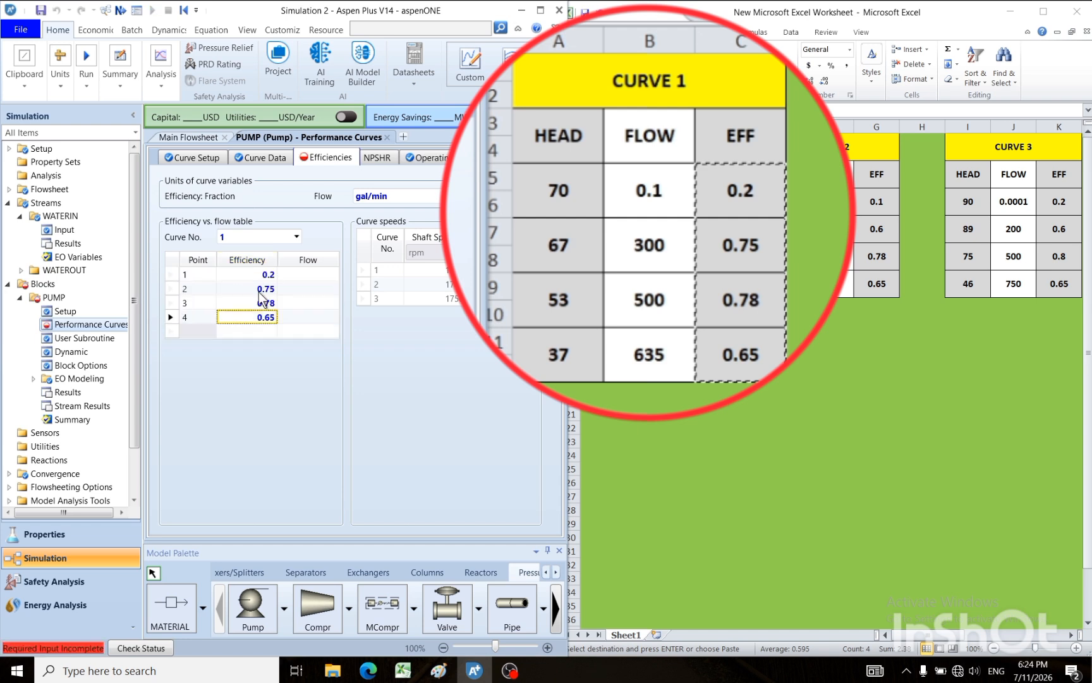
- Complete curve 1's efficiency table with the worksheet's CURVE 1 flows 0.1, 300, 500 and 635
left_click(300, 276)
left_click(623, 196)
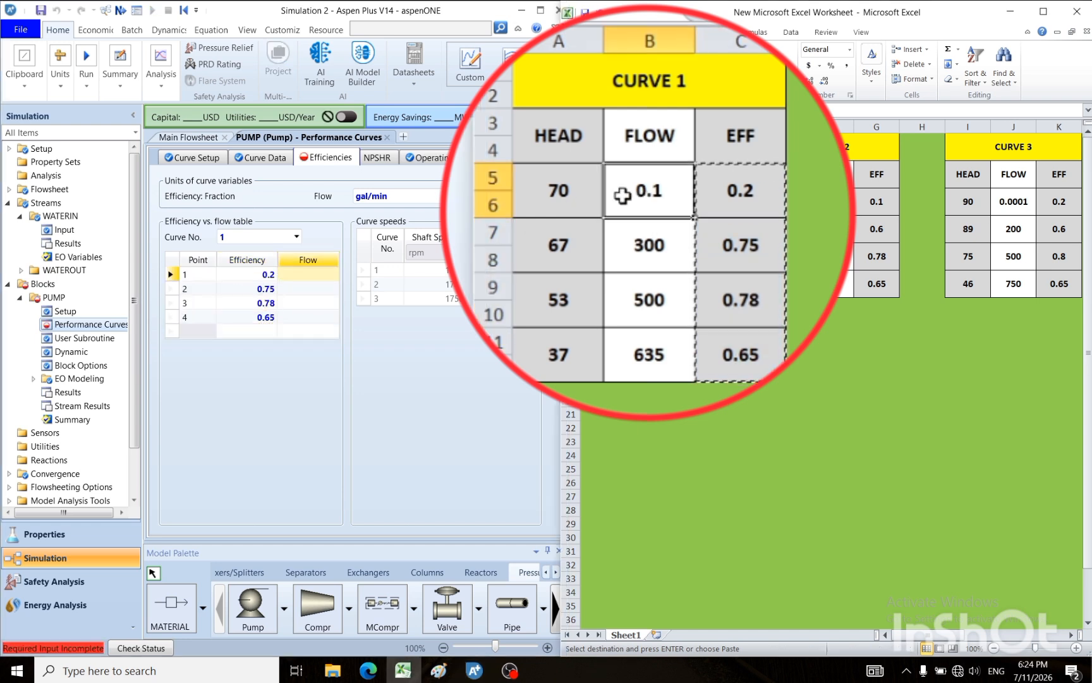
left_click_drag(623, 196, 621, 336)
key("ctrl+c")
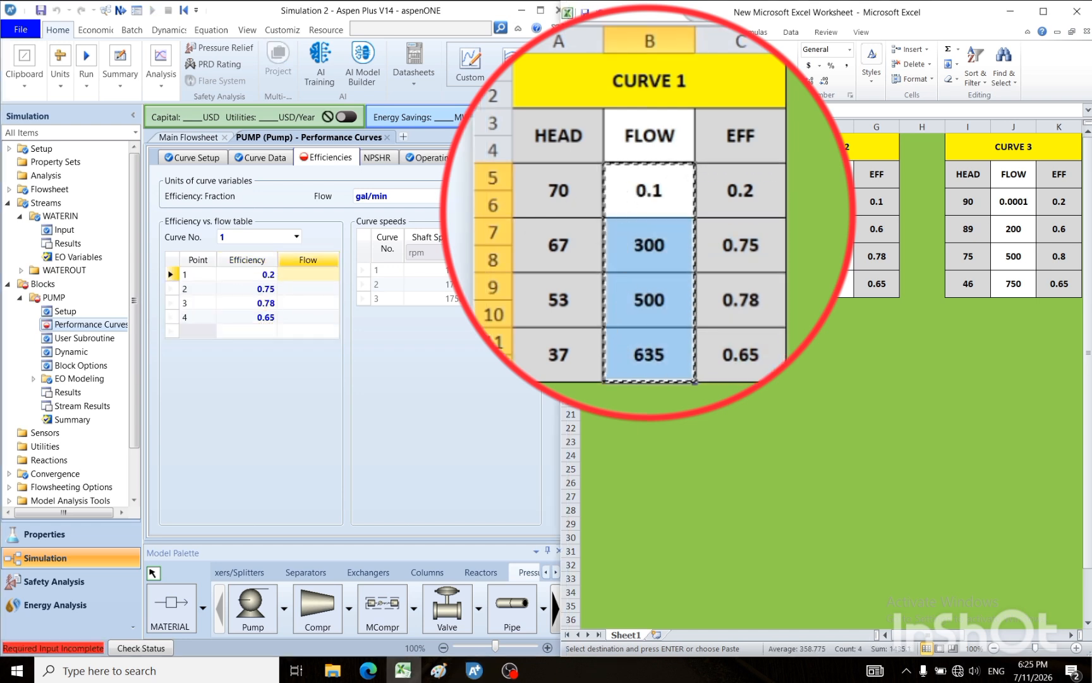
key("ctrl+v")
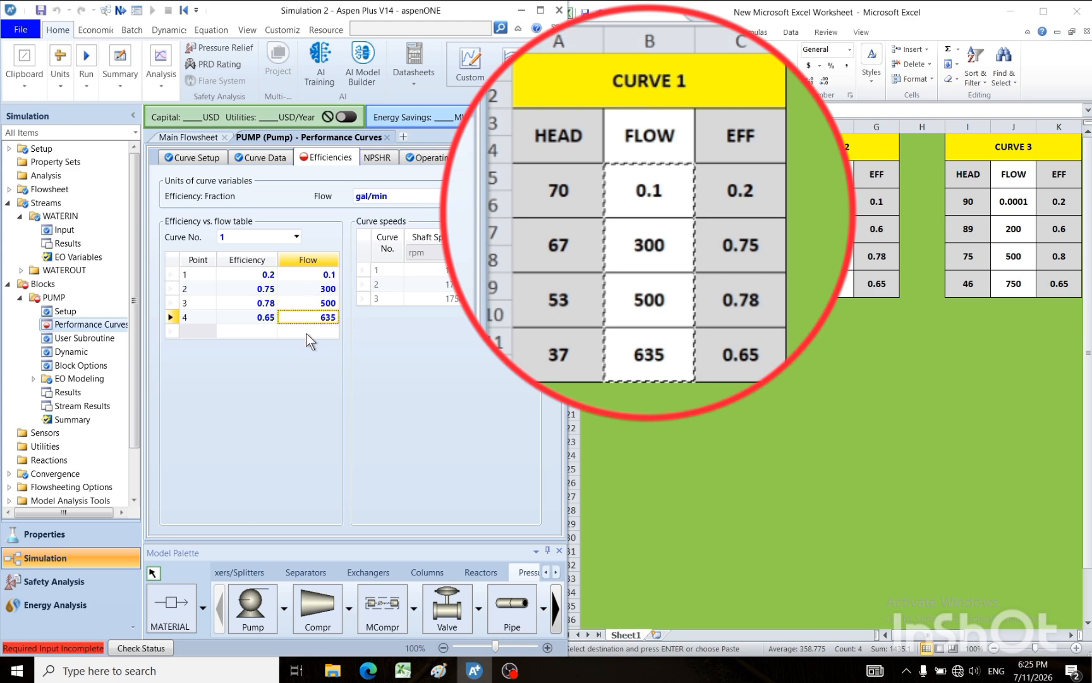
- Switch the efficiency table to curve 2 and fill in the worksheet's CURVE 2 efficiencies 0.1, 0.6, 0.78 and 0.65
left_click(296, 237)
left_click(248, 268)
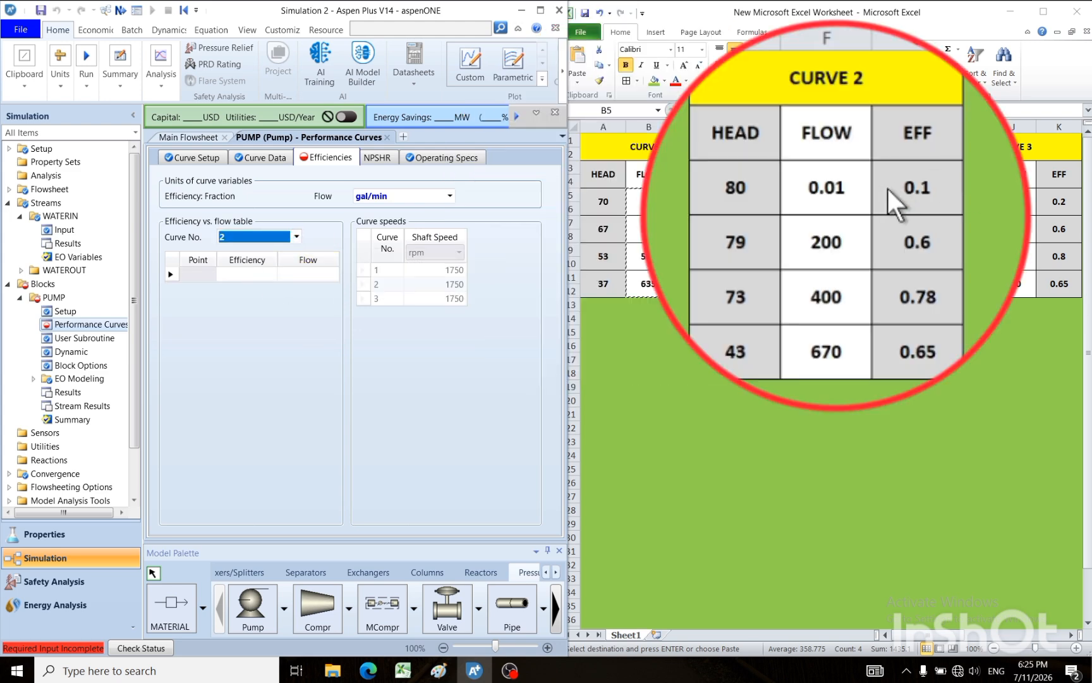
left_click(887, 190)
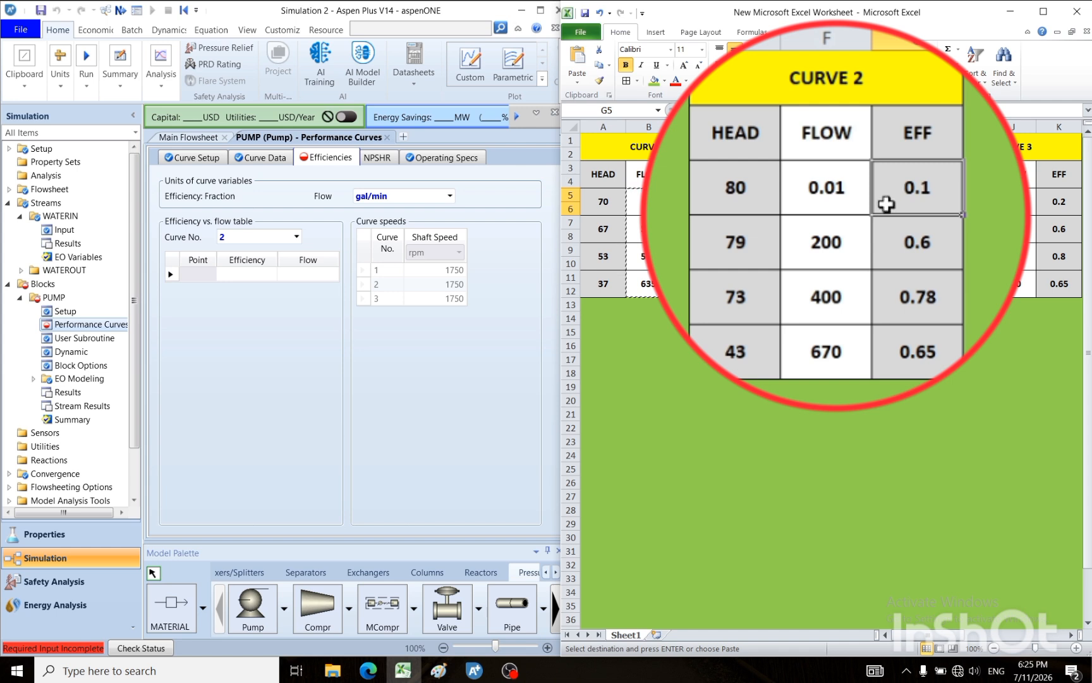
left_click_drag(887, 204, 893, 360)
key("ctrl+c")
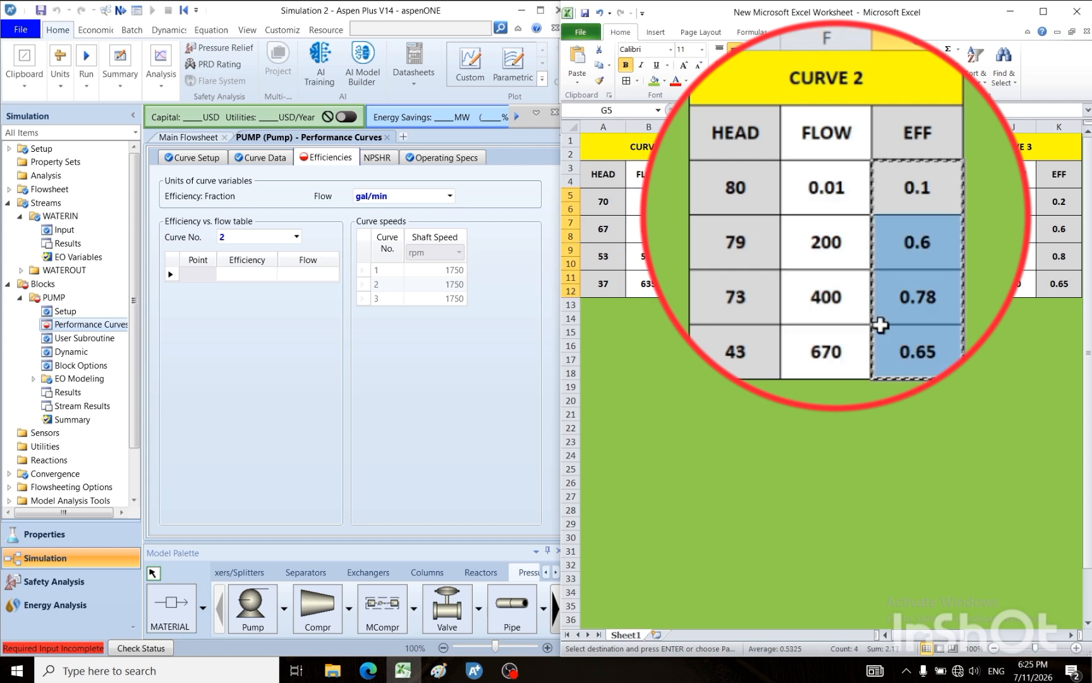
left_click(259, 274)
key("ctrl+v")
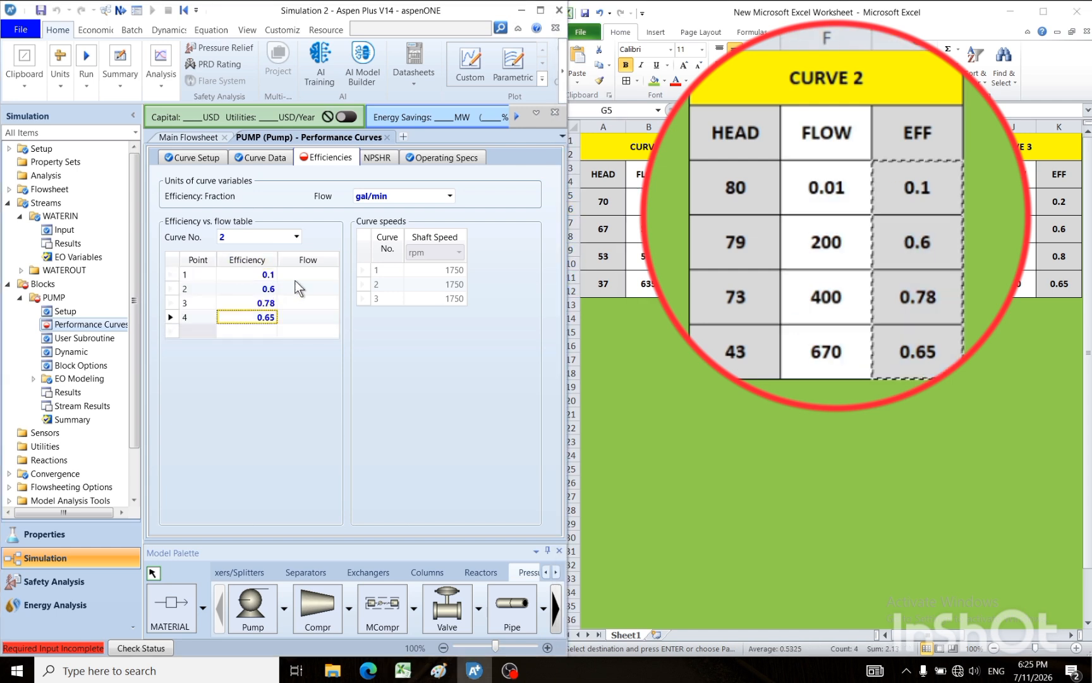
- Complete curve 2's efficiency table with the worksheet's CURVE 2 flows 0.01, 200, 400 and 670
left_click(302, 276)
left_click(821, 189)
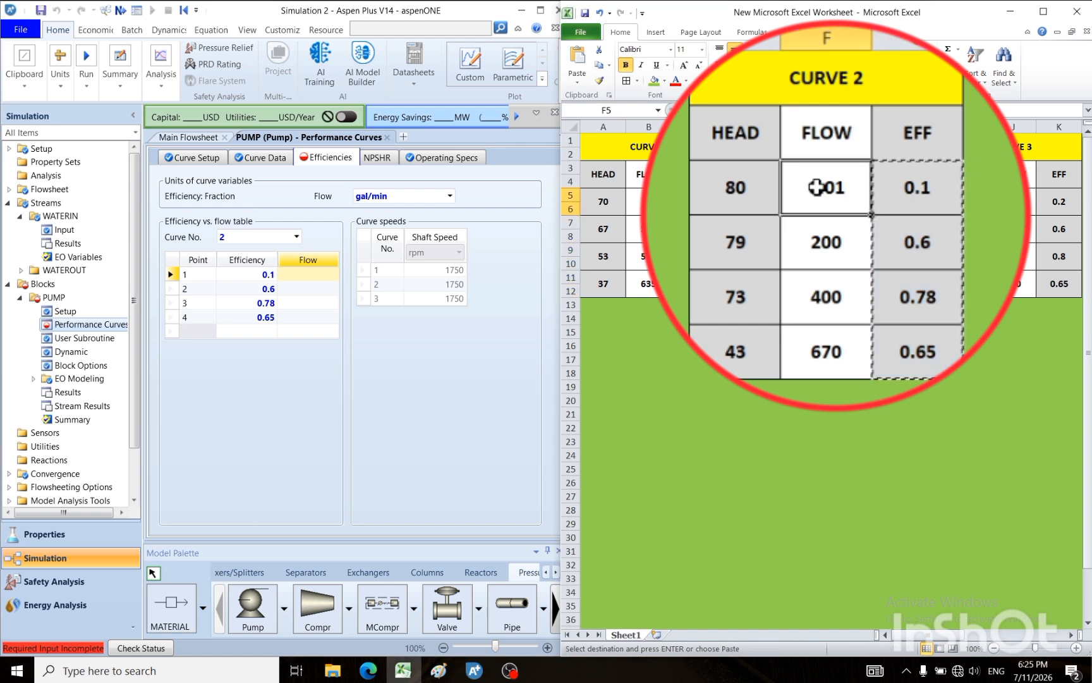
left_click(826, 264)
left_click(816, 187)
left_click_drag(819, 212, 828, 329)
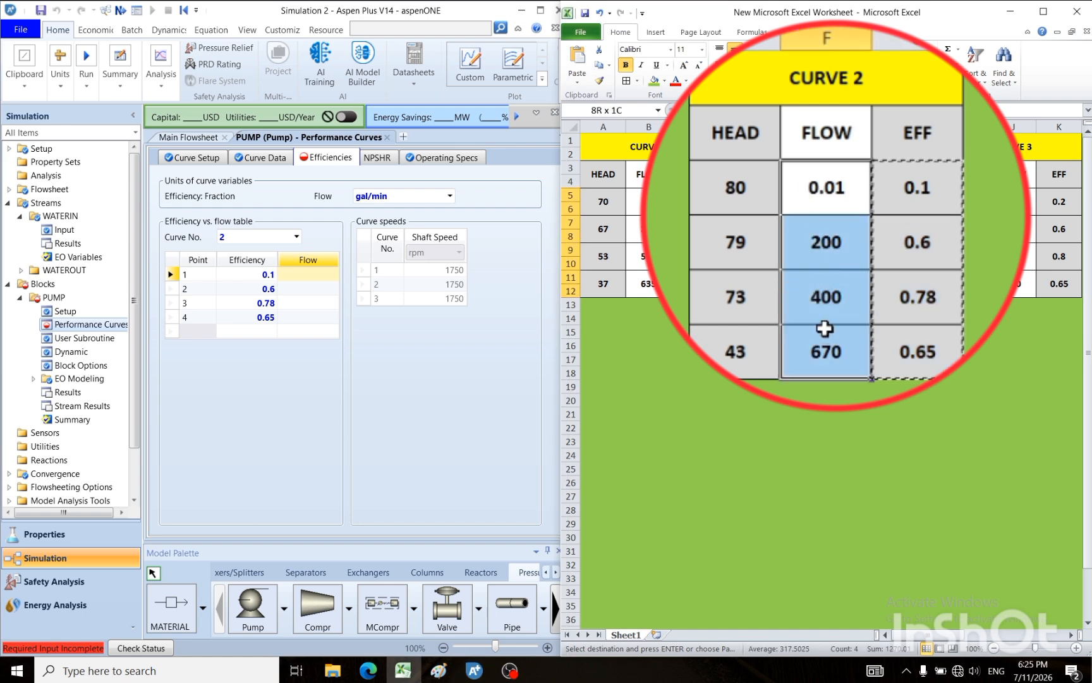
key("ctrl+c")
left_click(307, 278)
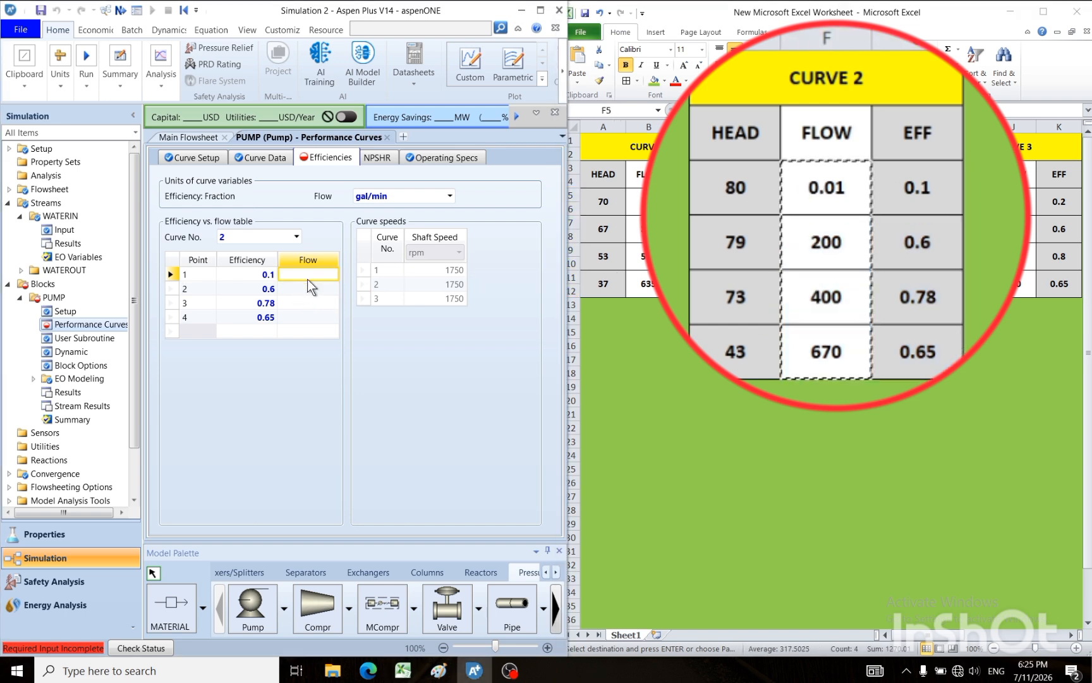
key("ctrl+v")
left_click(299, 331)
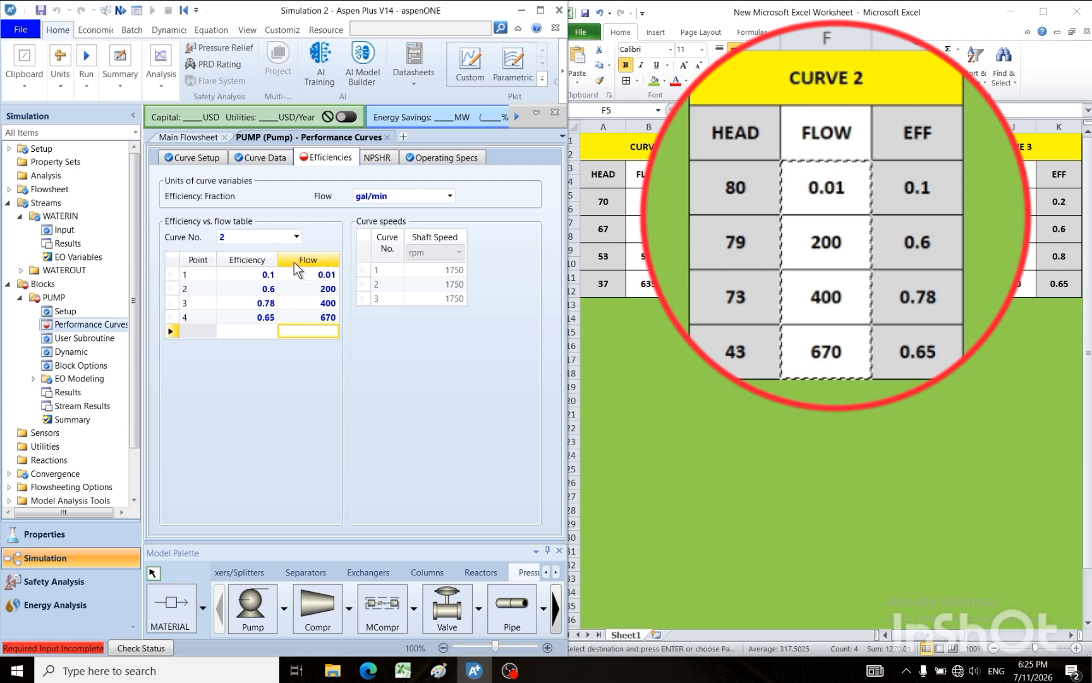
- Switch the efficiency table to curve 3 and fill in the worksheet's CURVE 3 efficiencies 0.2, 0.6, 0.8 and 0.65
left_click(296, 237)
left_click(254, 282)
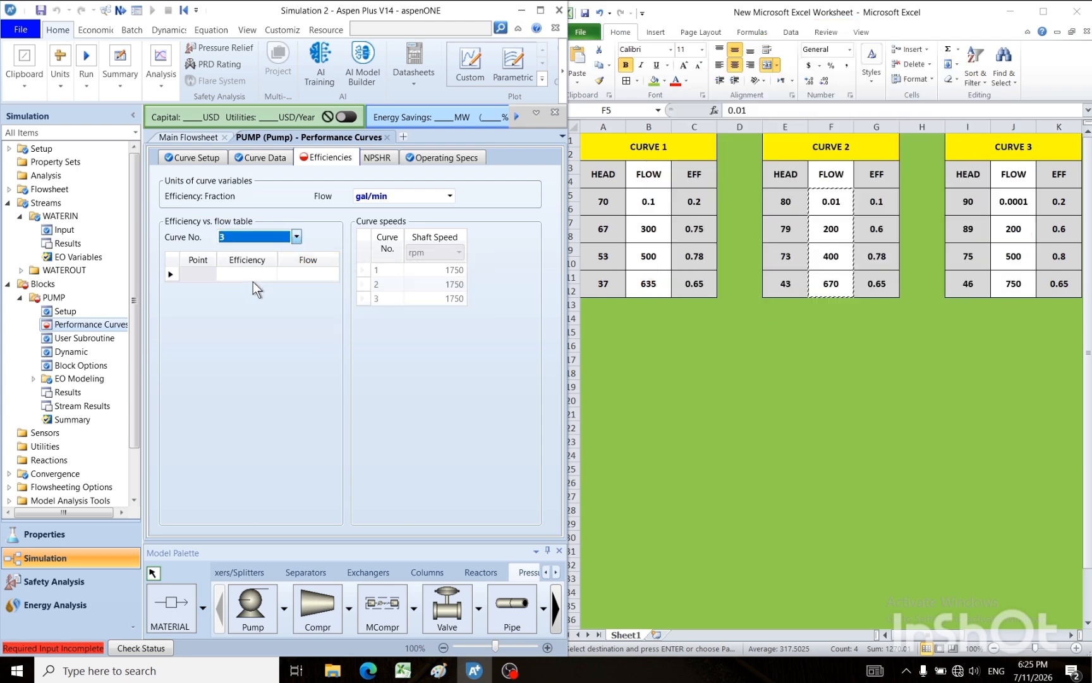
left_click(1052, 203)
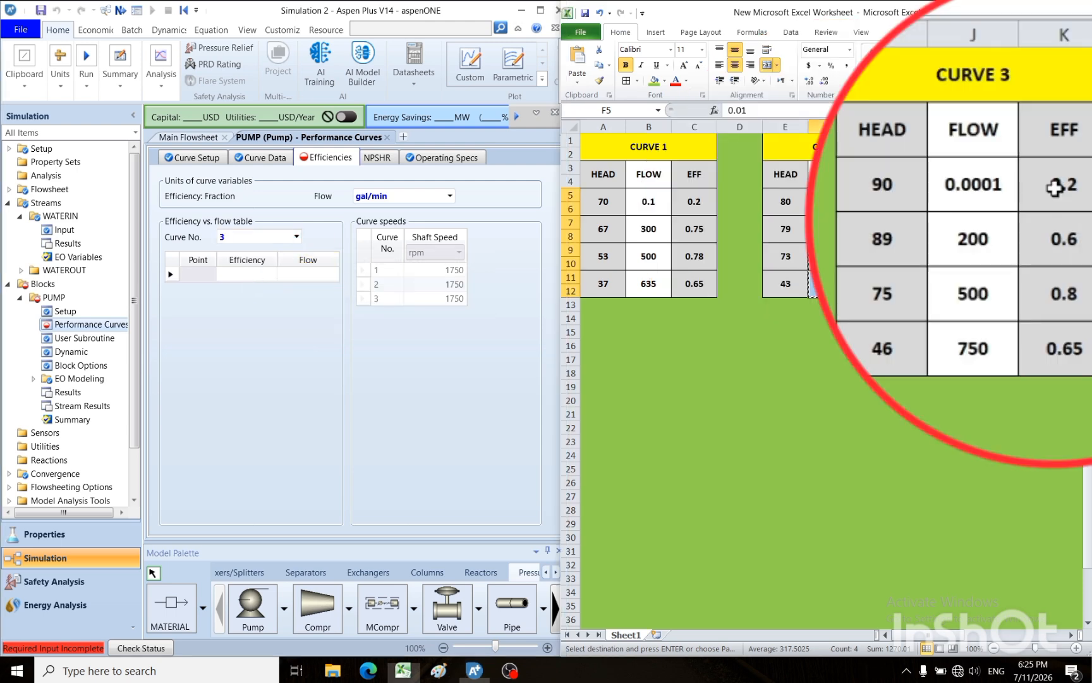
left_click_drag(1044, 185, 1047, 345)
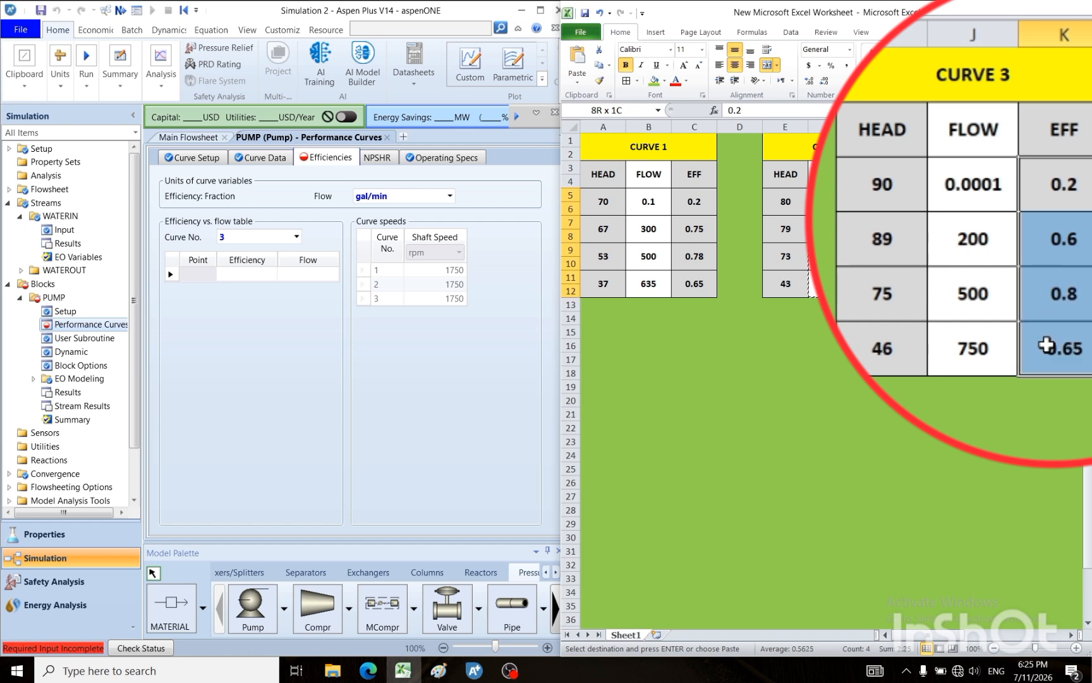
key("ctrl+c")
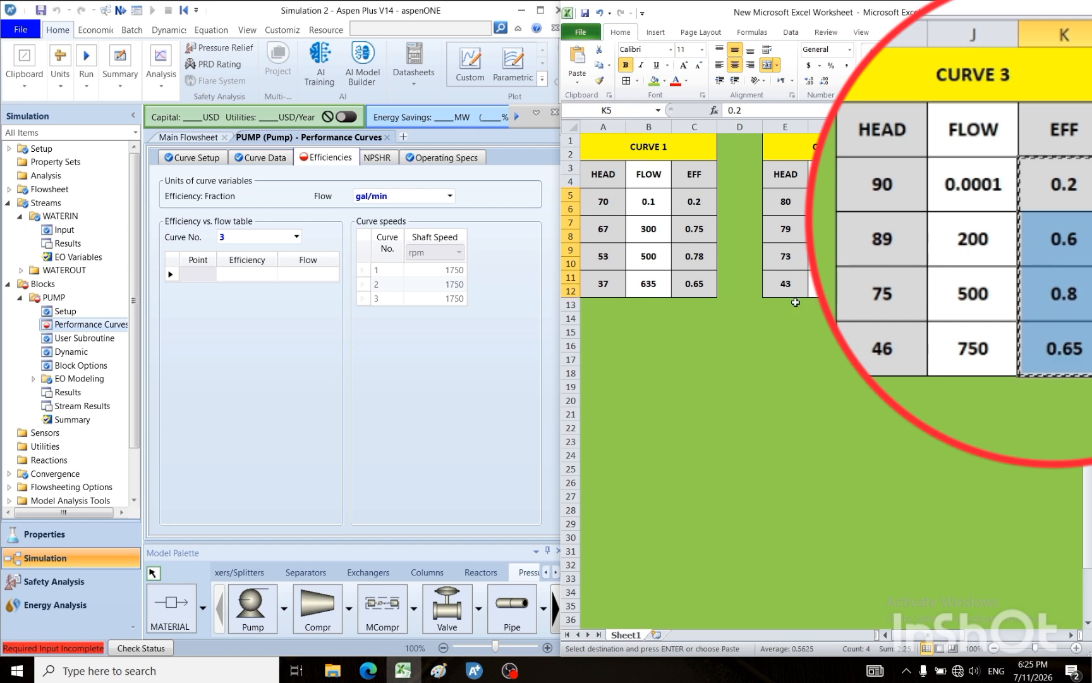
left_click(253, 277)
key("ctrl+v")
- Complete curve 3's efficiency table with the worksheet's CURVE 3 flows 0.0001, 200, 500 and 750
left_click(299, 275)
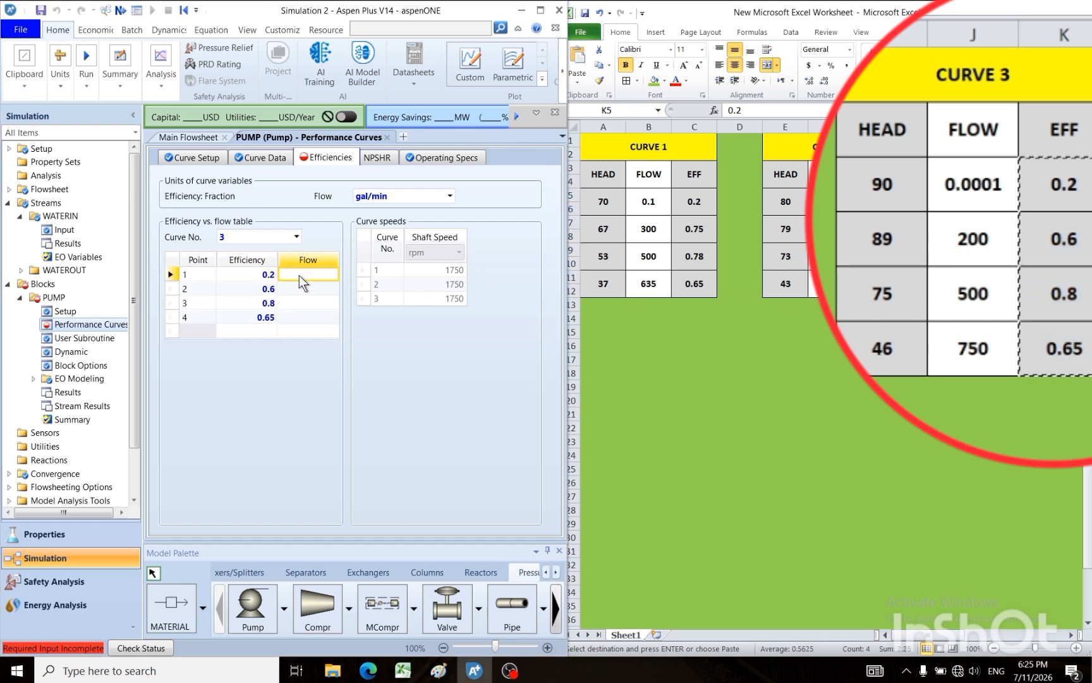
left_click_drag(942, 192, 936, 341)
key("ctrl+c")
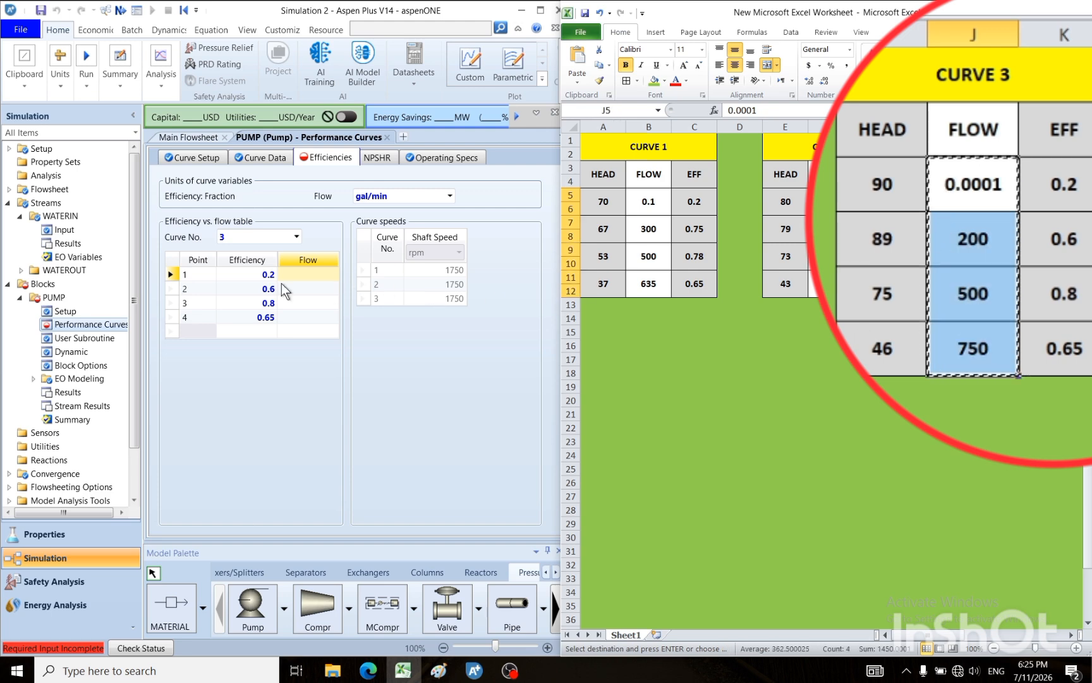
left_click(296, 277)
key("ctrl+v")
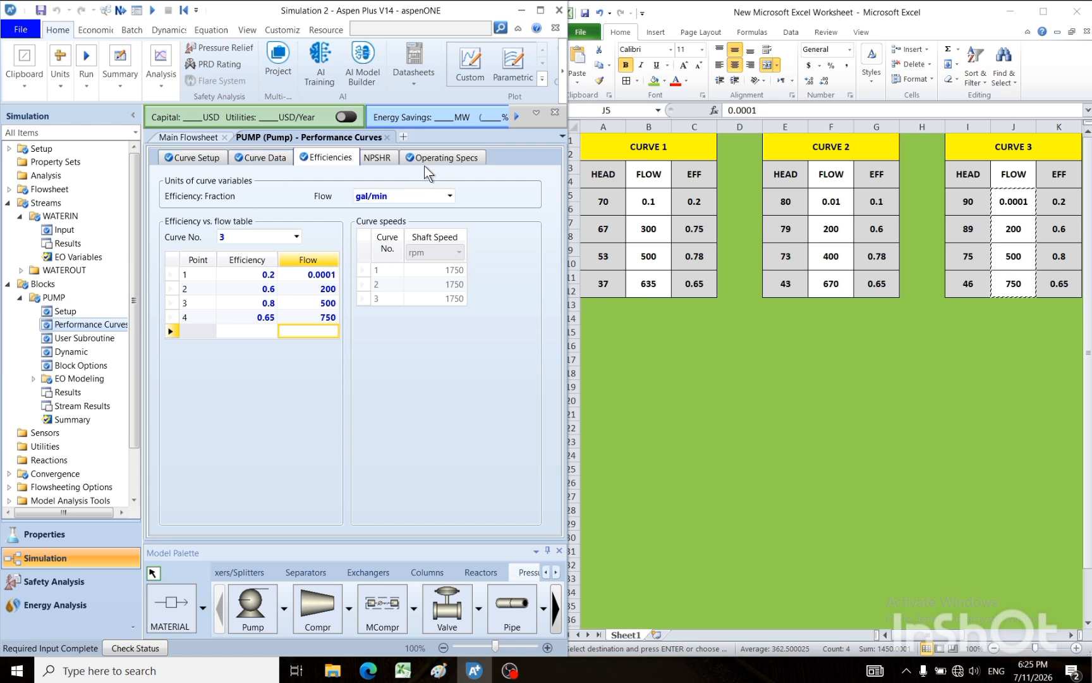
- Run the simulation and check the summary of its run status in the maximized Aspen Plus window
left_click(151, 11)
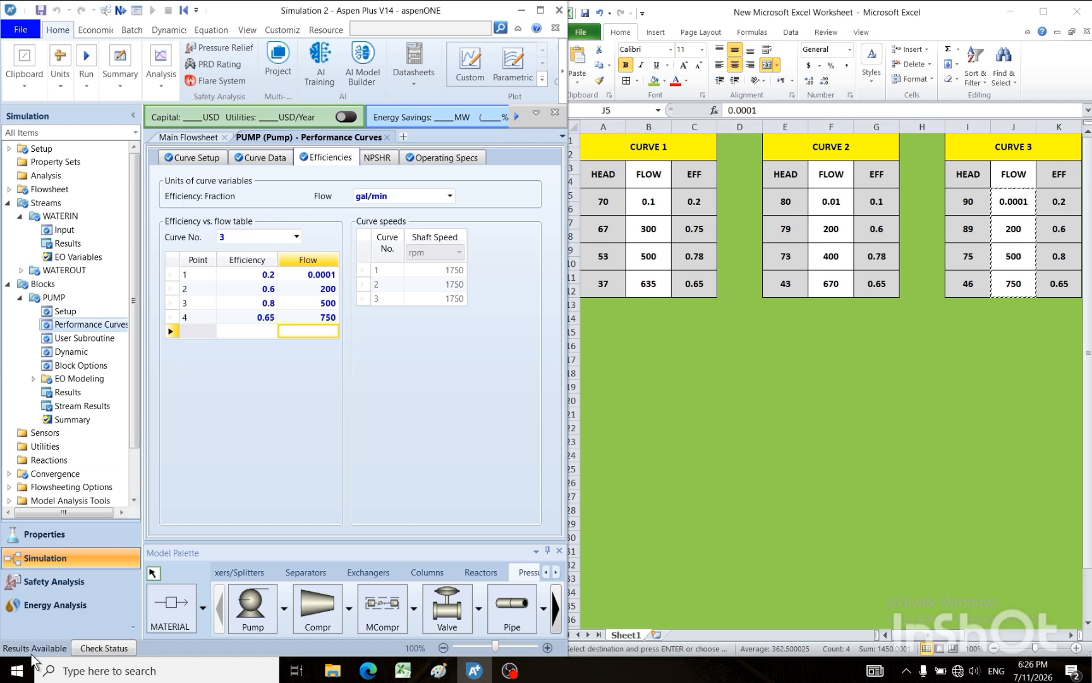
left_click(95, 649)
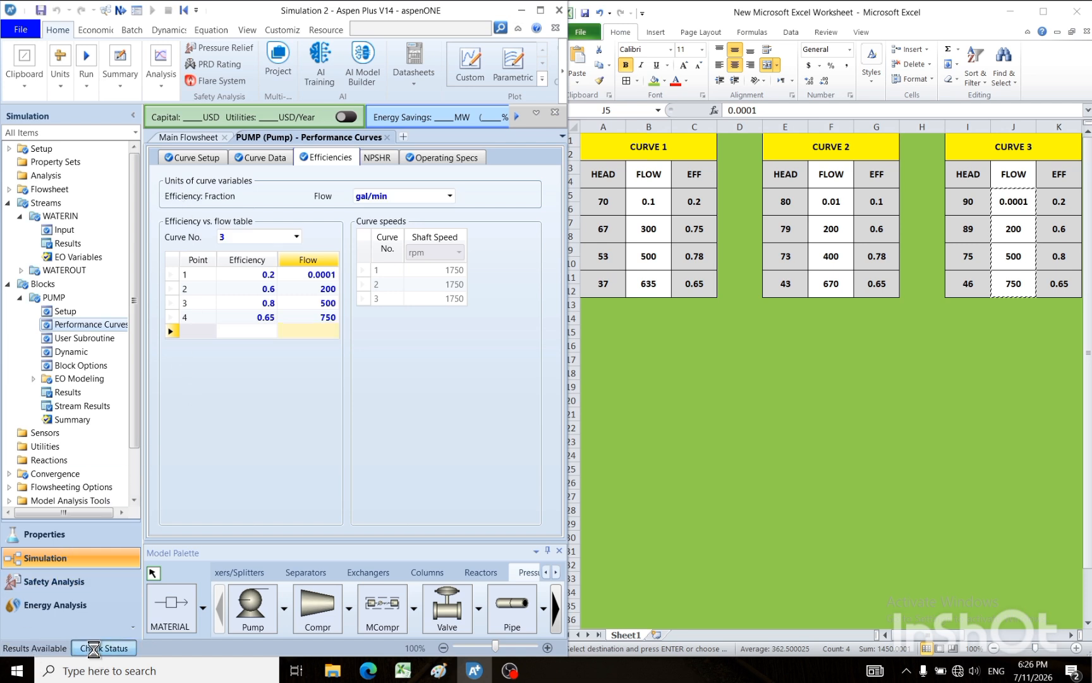
double_click(387, 13)
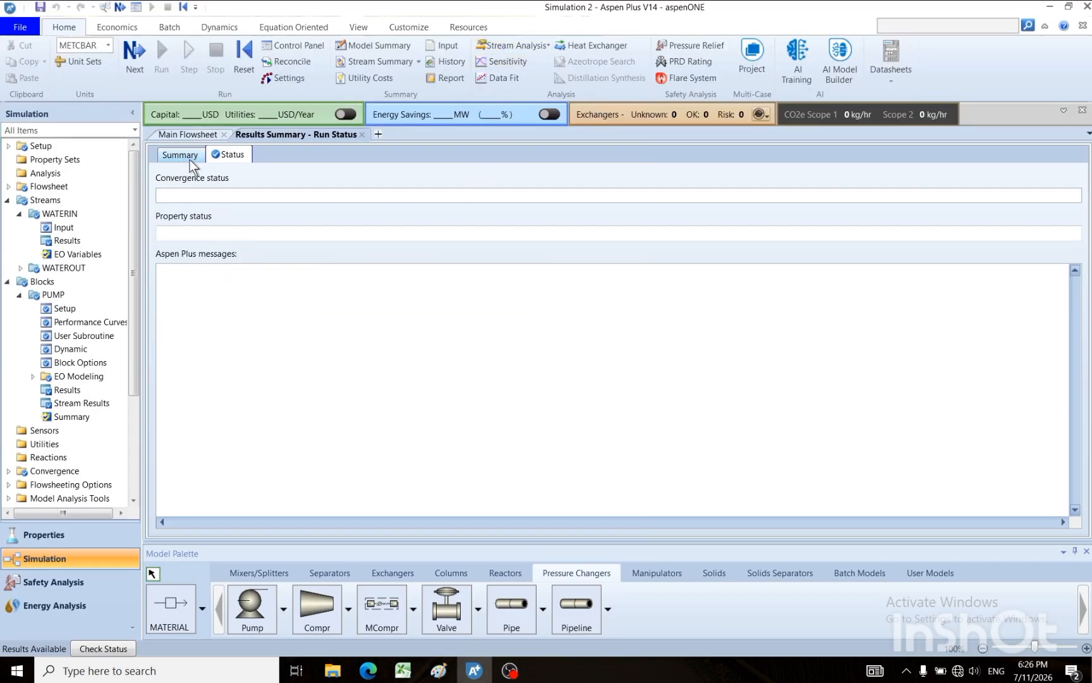
left_click(184, 155)
left_click_drag(308, 186, 182, 185)
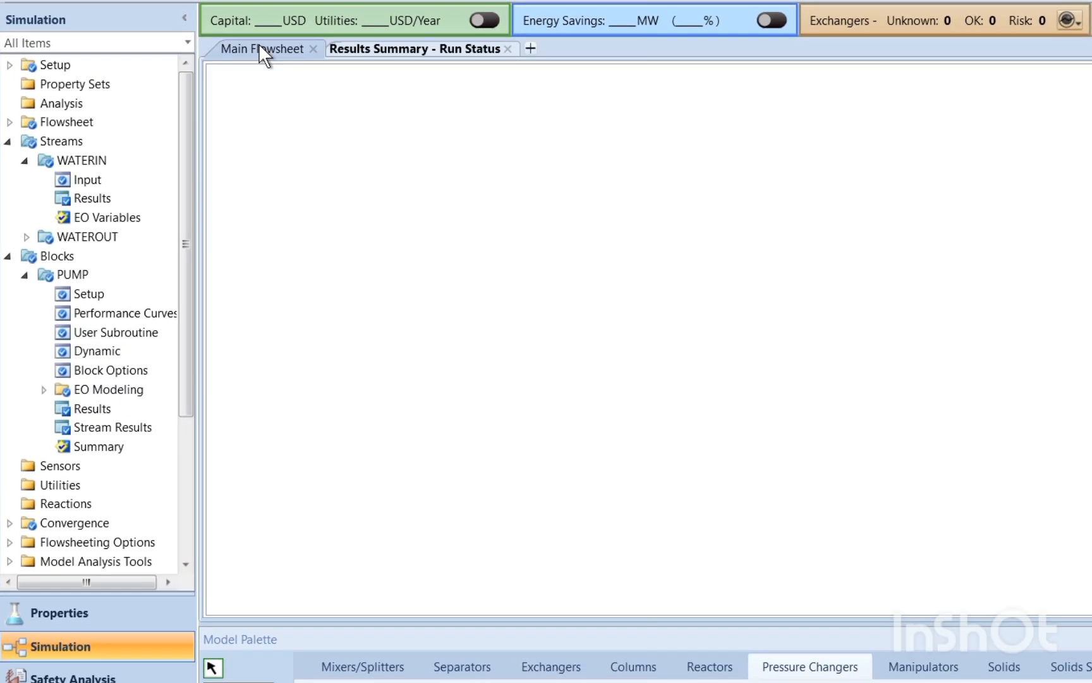
- Open the PUMP block's results from the main flowsheet and review its summary, balance, performance curve and status
left_click(188, 134)
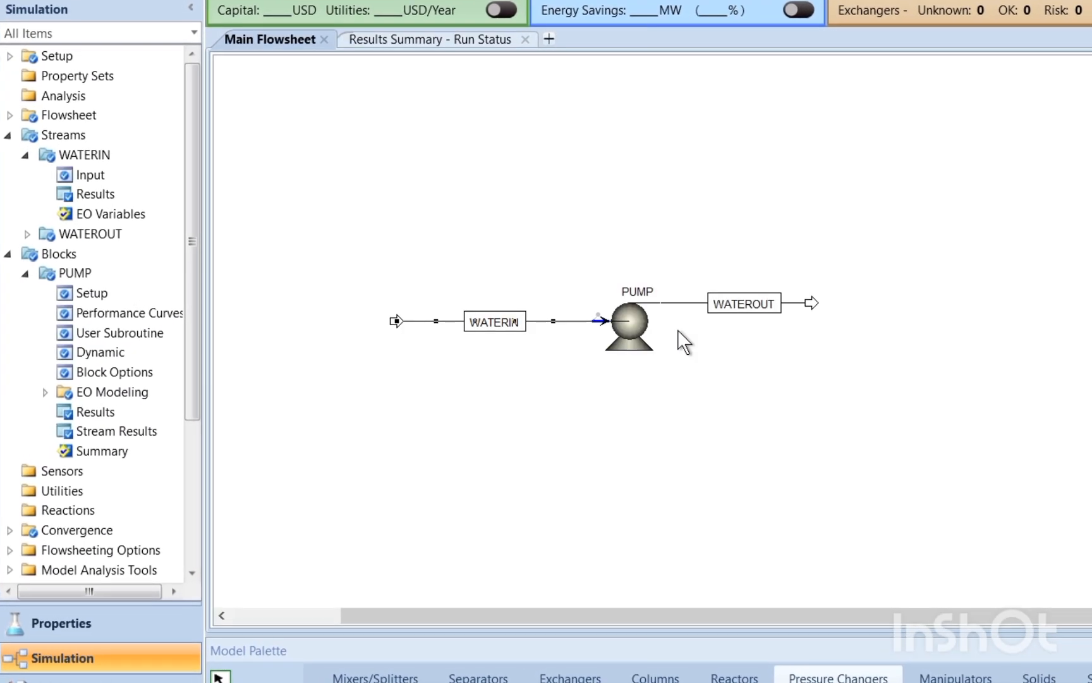
right_click(640, 336)
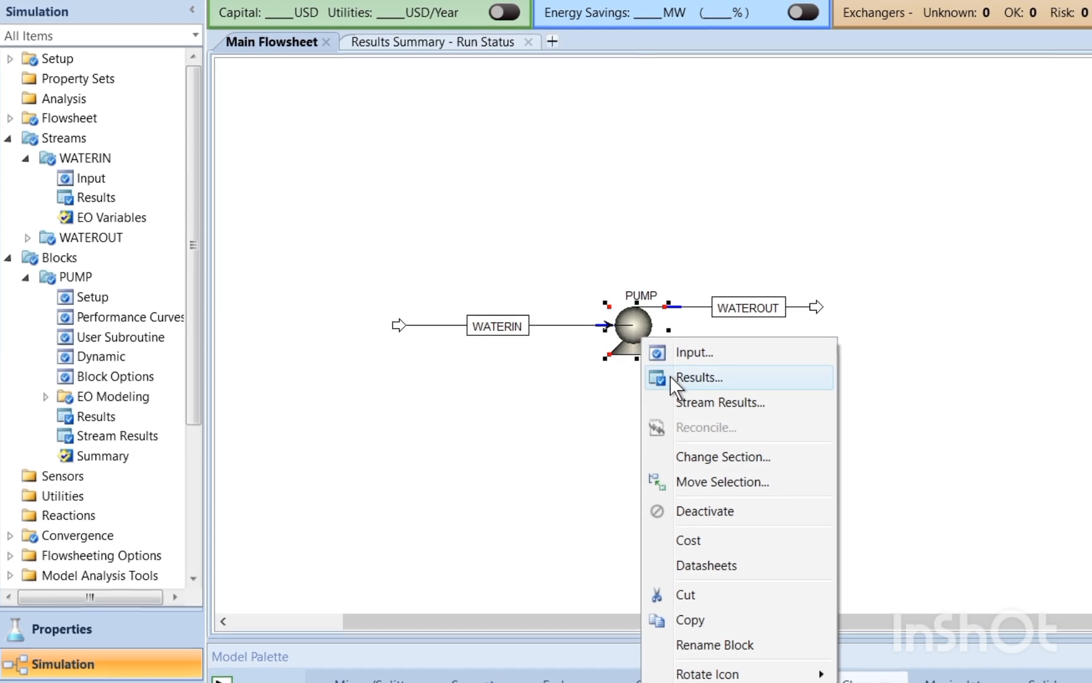
left_click(674, 376)
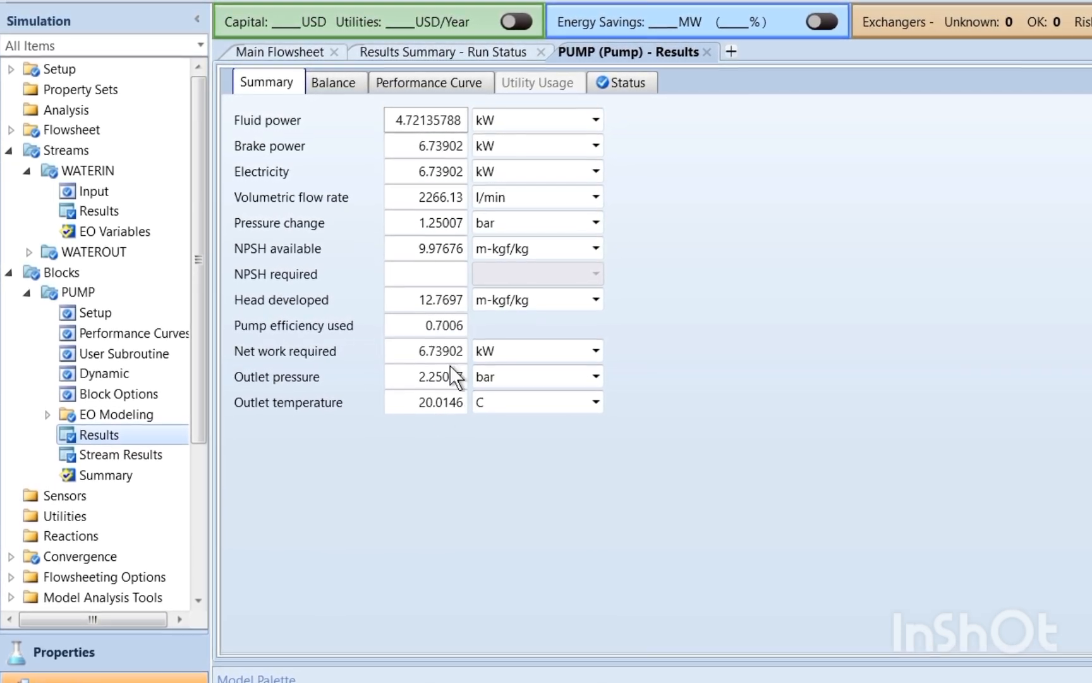
left_click(342, 88)
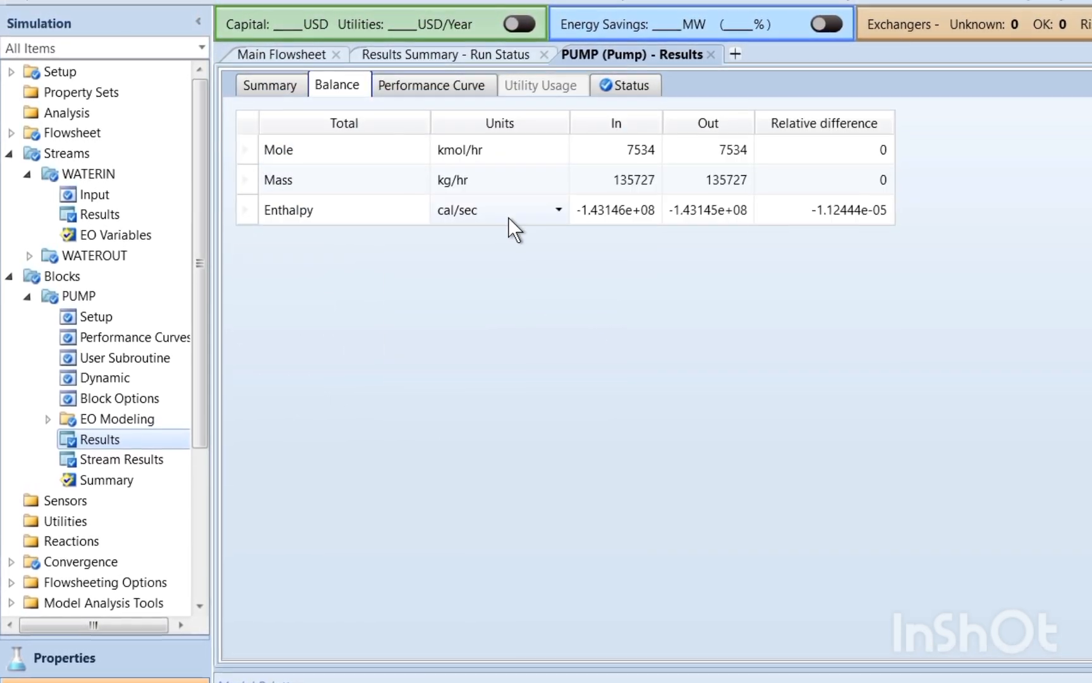
left_click(419, 87)
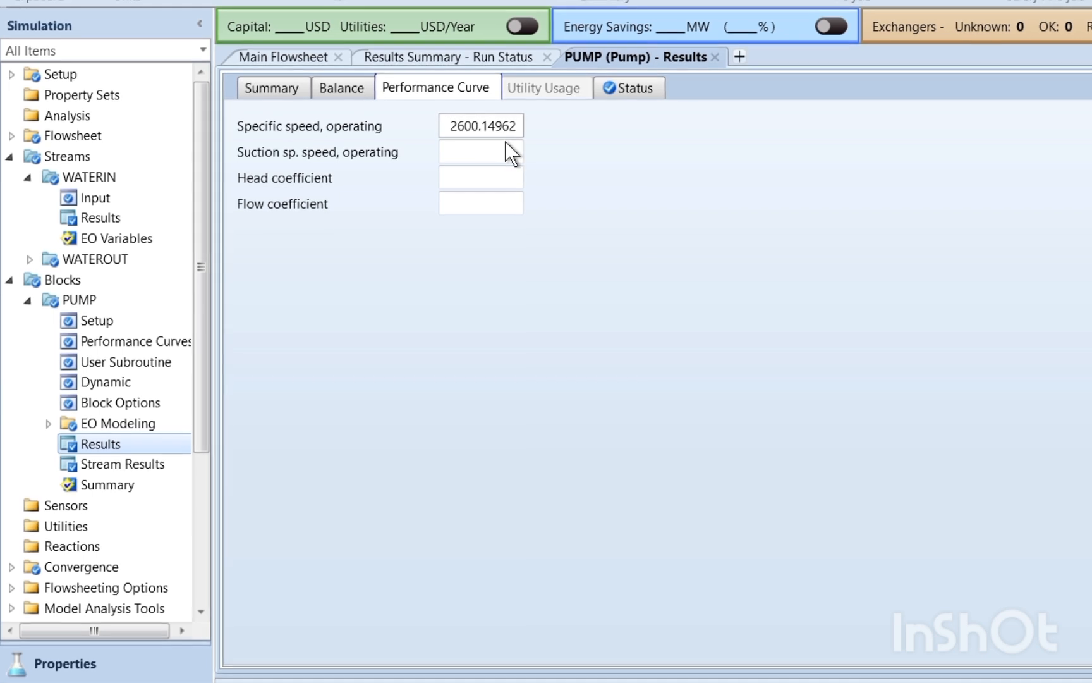
left_click(620, 87)
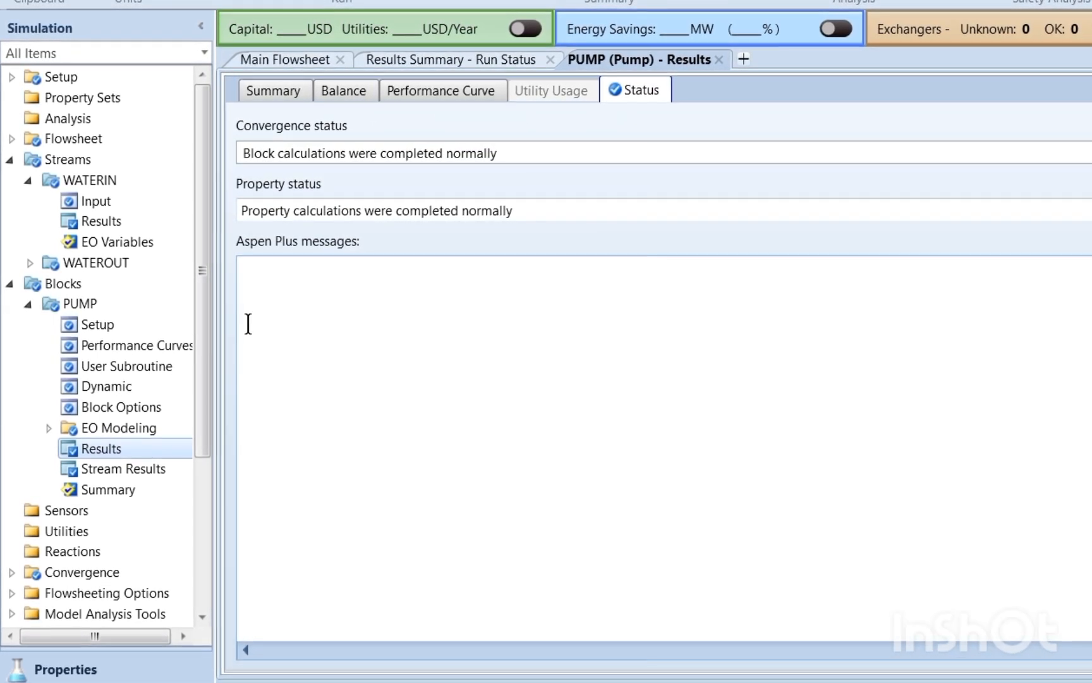
- Open the overall results summary of the simulation to check the calculation status
scroll(93, 404, "down", 5)
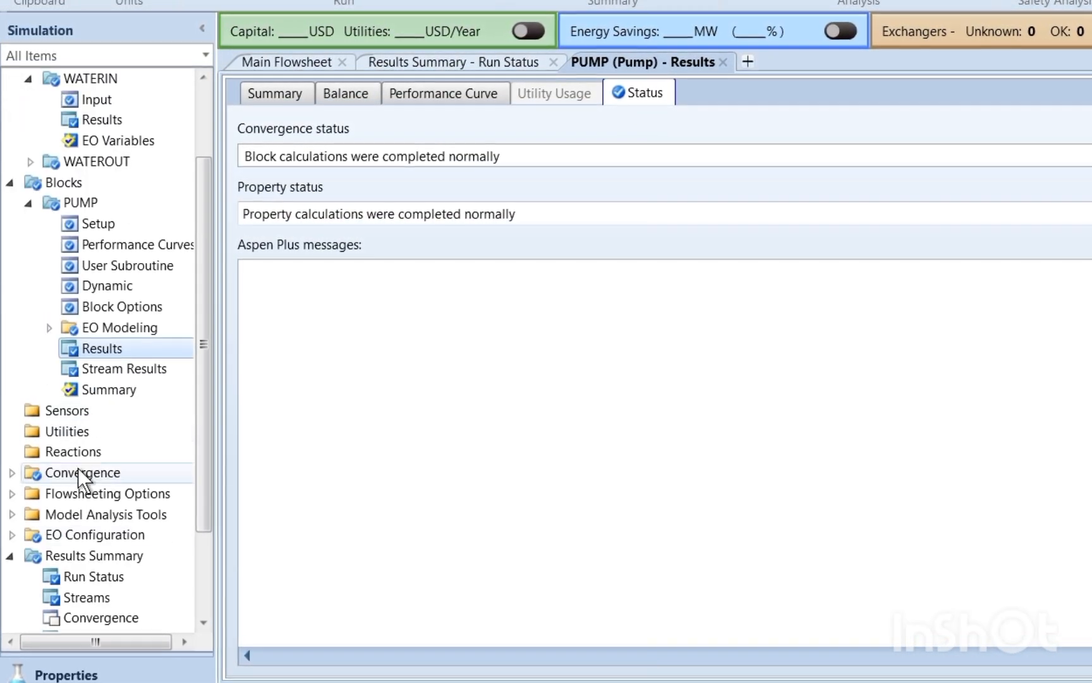
left_click(93, 558)
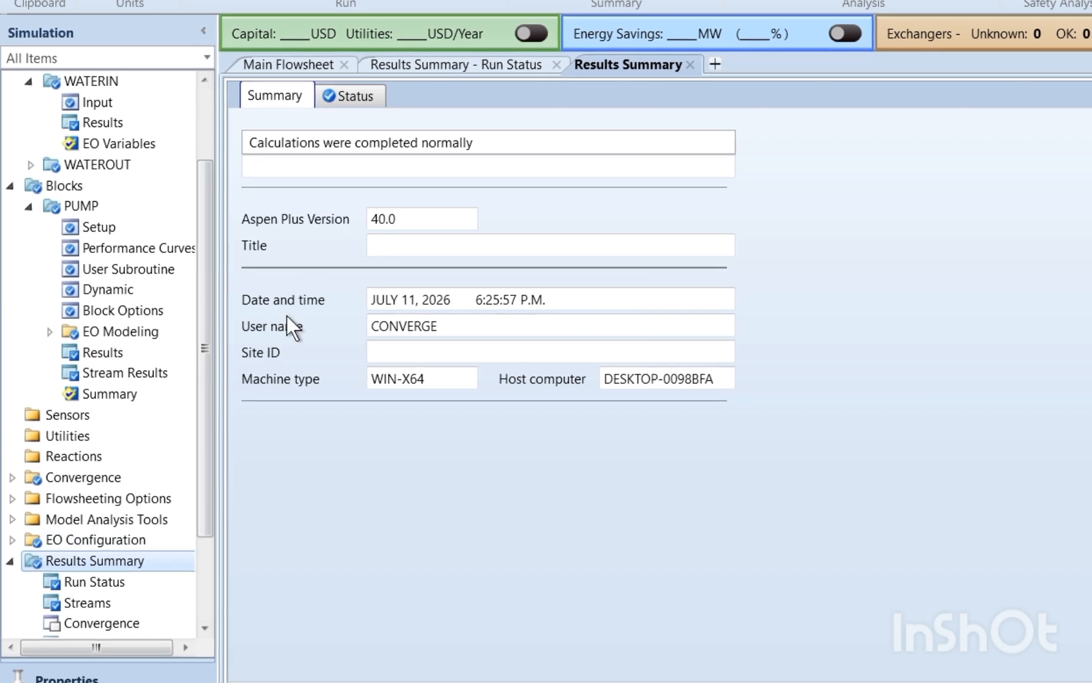
scroll(126, 354, "up", 5)
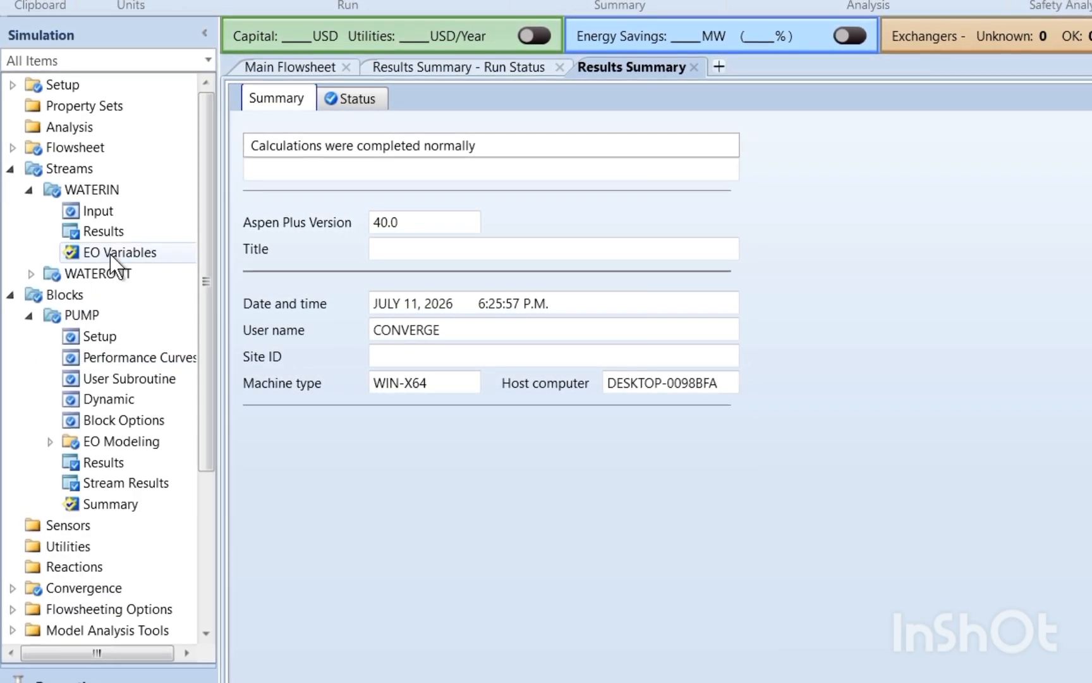
- Create a custom plot of curve 1's flow against head from the PUMP block's curve data and move its legend near the curve's middle
left_click(129, 359)
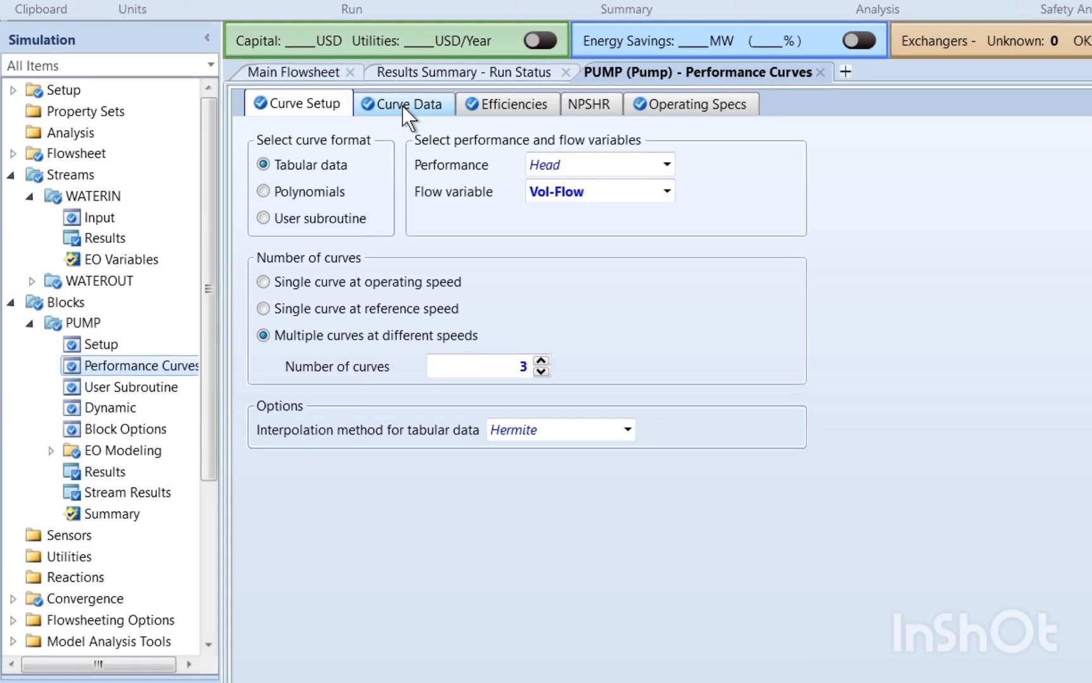
left_click(402, 105)
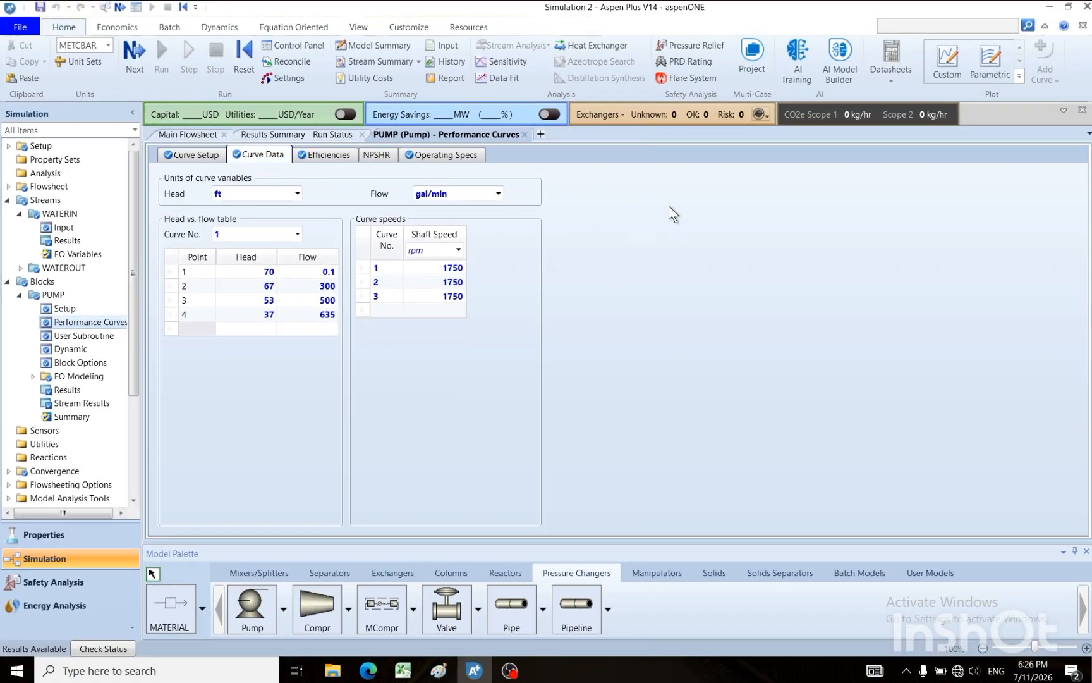
left_click(947, 60)
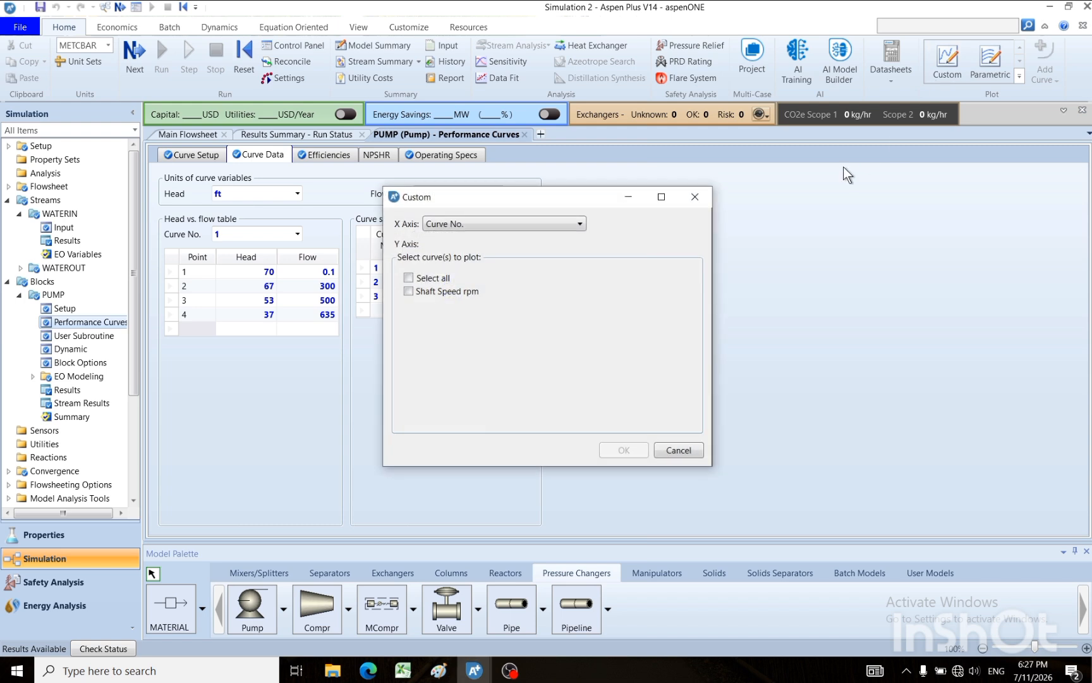
left_click(409, 278)
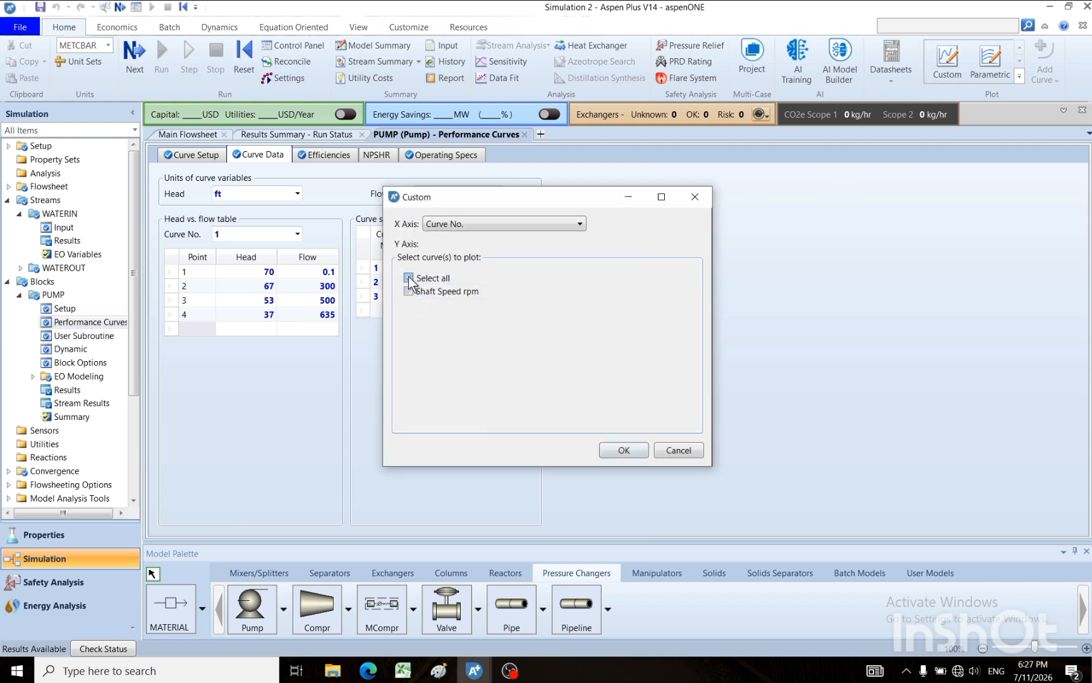
left_click(497, 222)
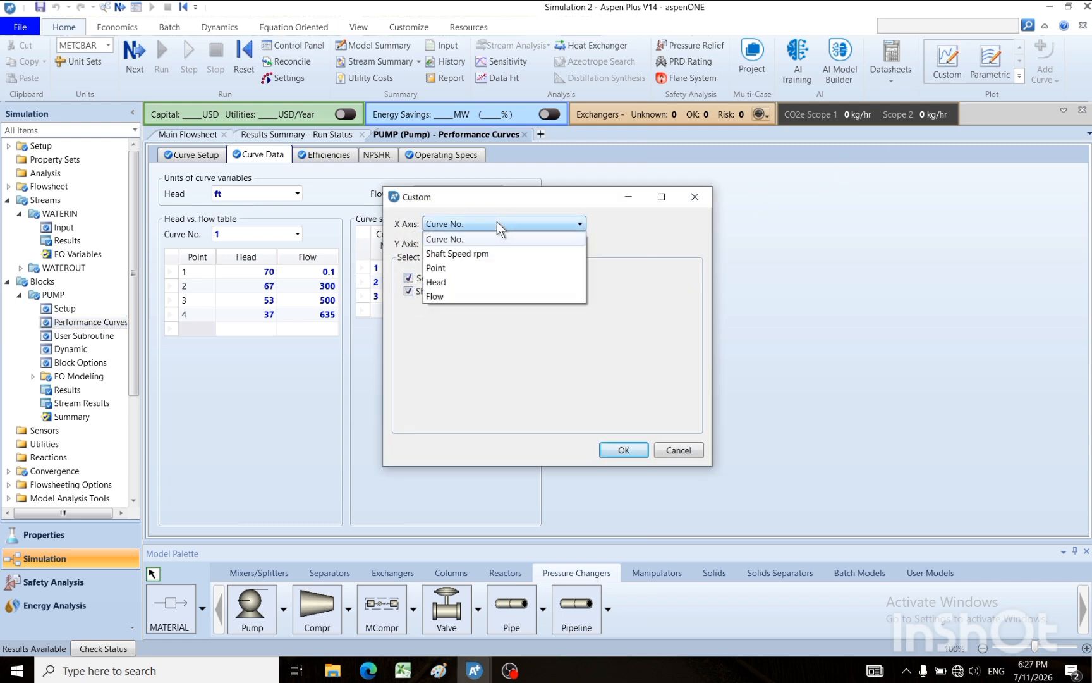
left_click(464, 280)
left_click(461, 282)
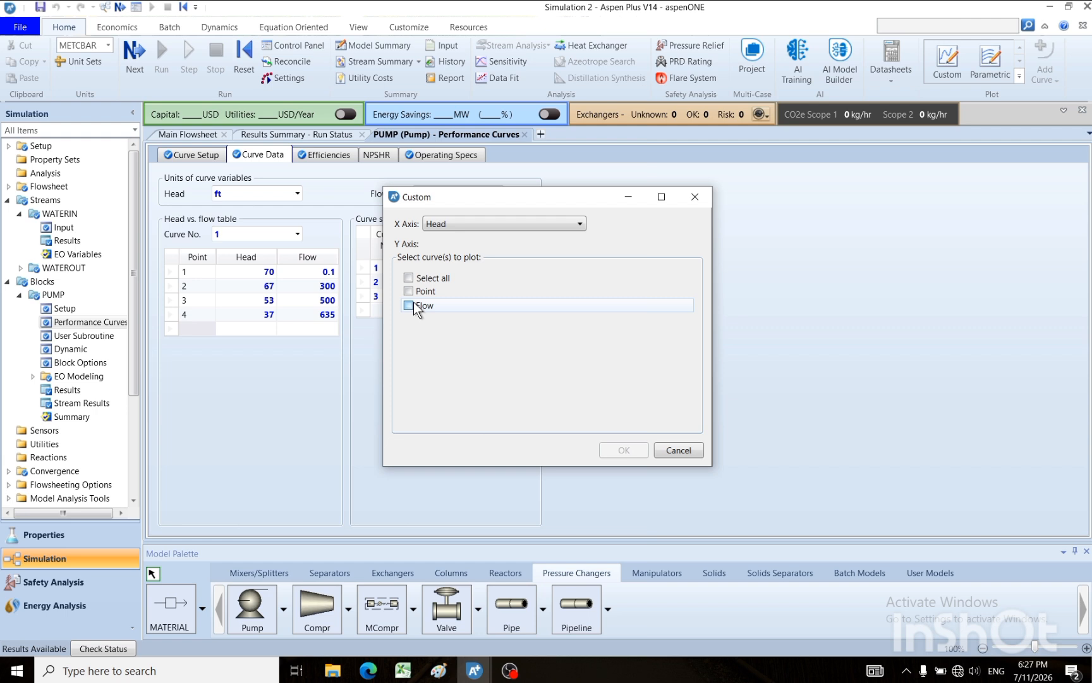
left_click(413, 303)
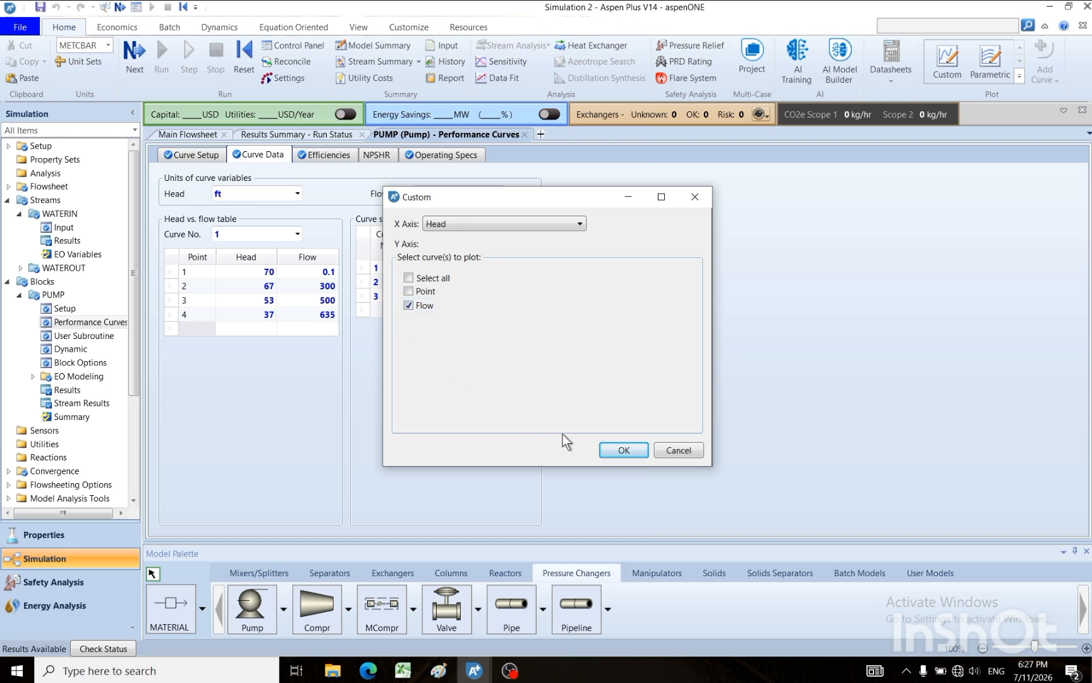
left_click(623, 451)
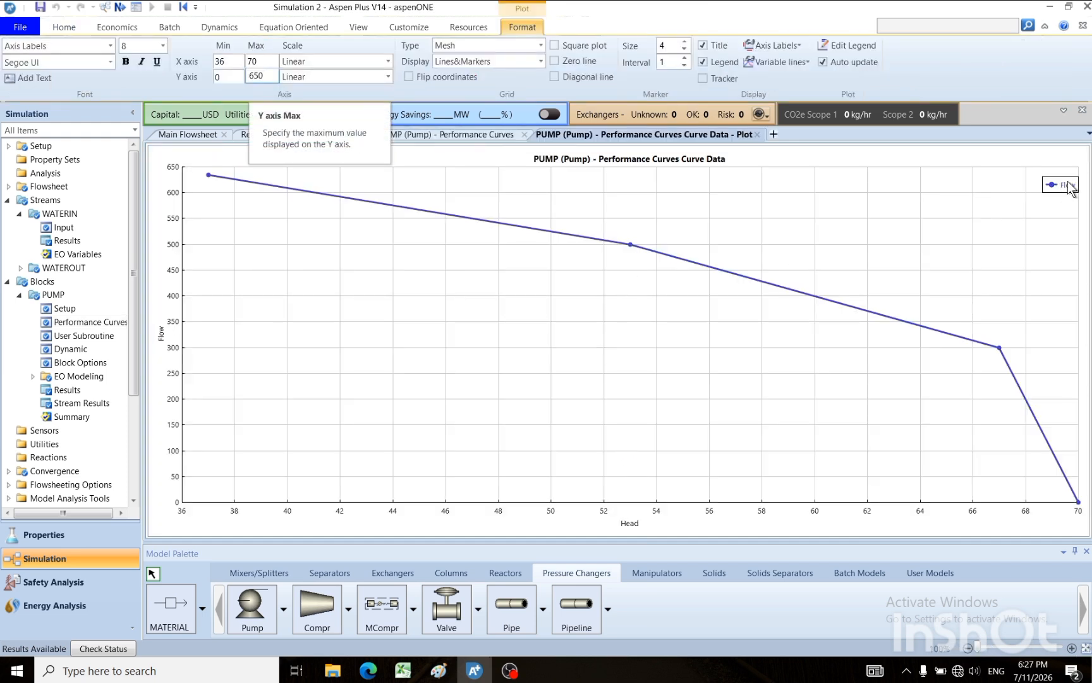
left_click_drag(1068, 185, 788, 250)
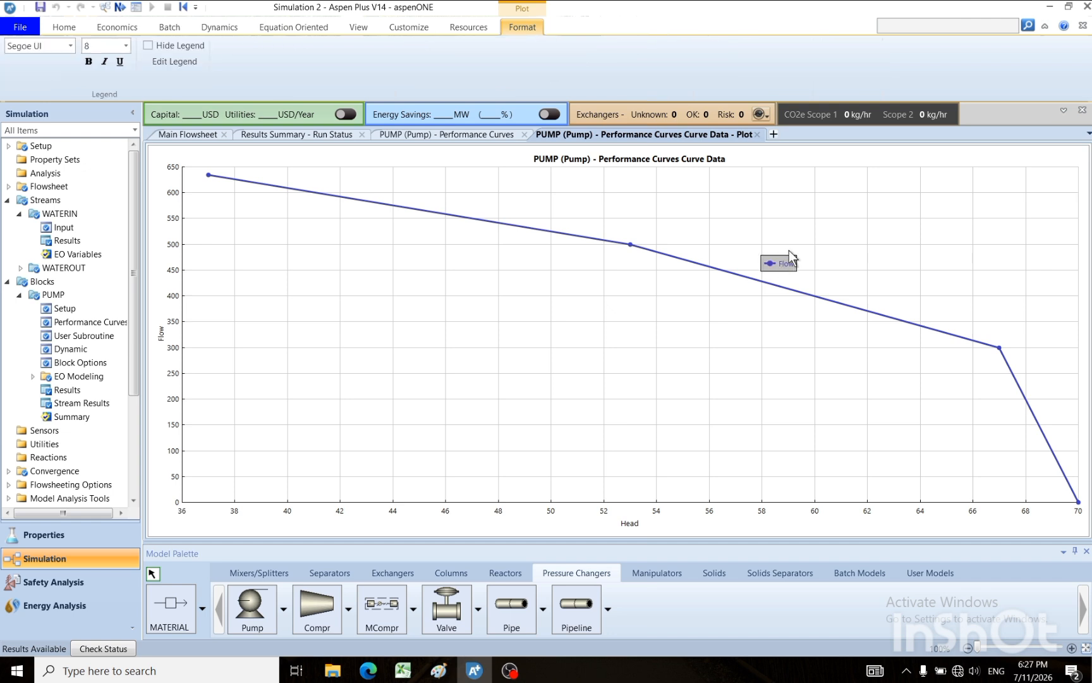
left_click(796, 232)
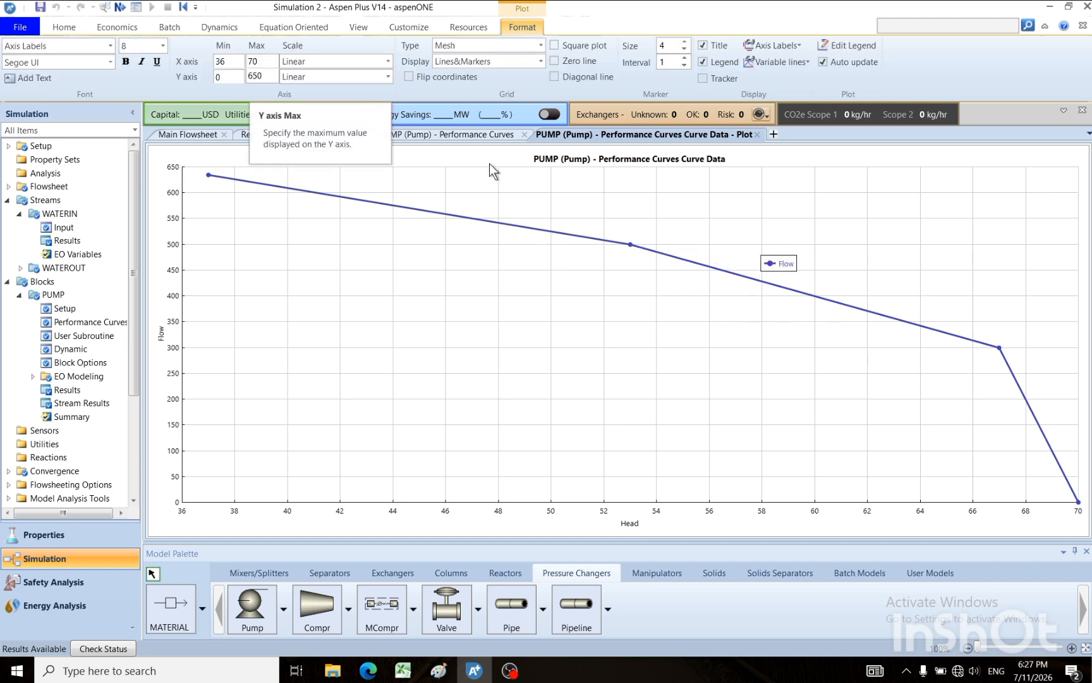
- Create a second custom plot from the curve data with head and flow against point, and move its legend between the two lines
left_click(445, 135)
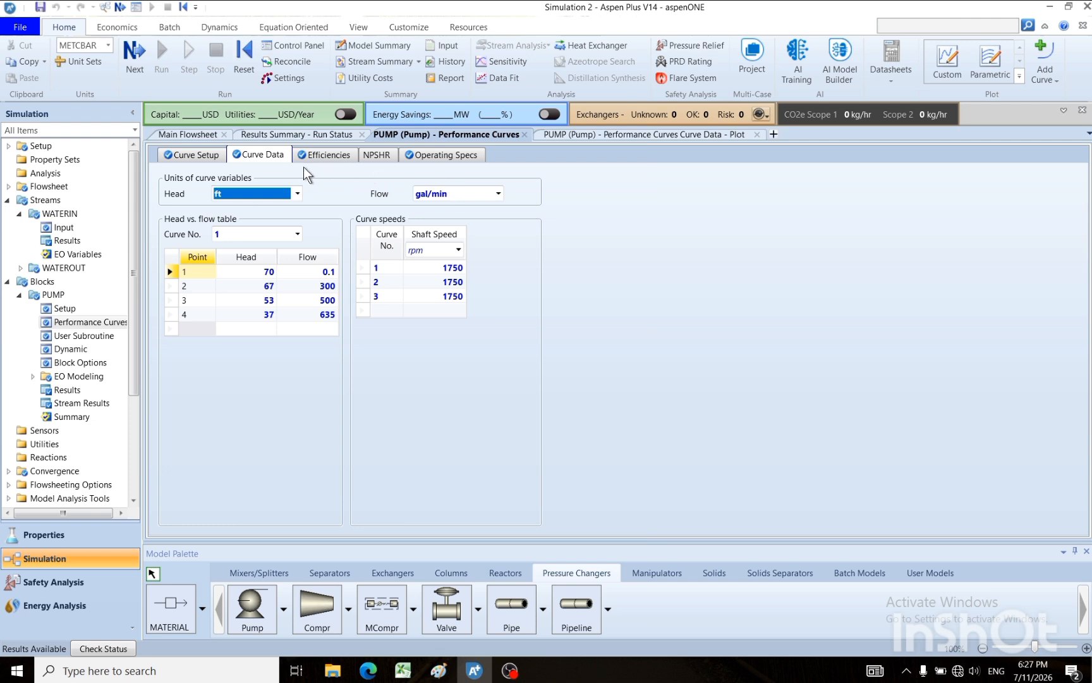
left_click(947, 60)
left_click(451, 223)
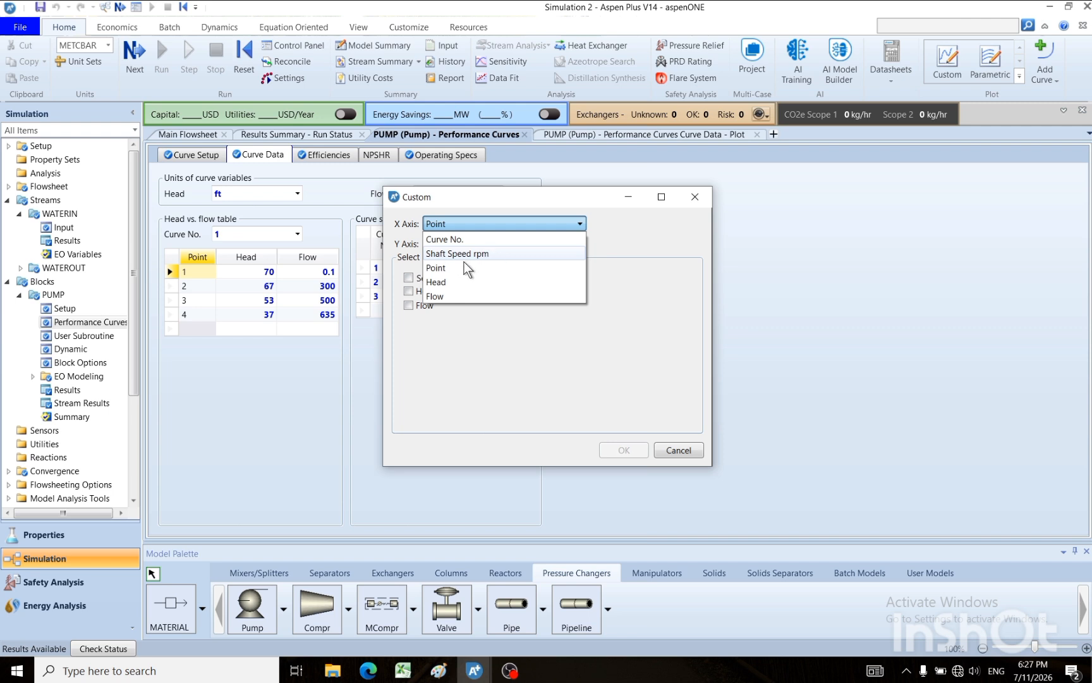
left_click(442, 344)
left_click(409, 278)
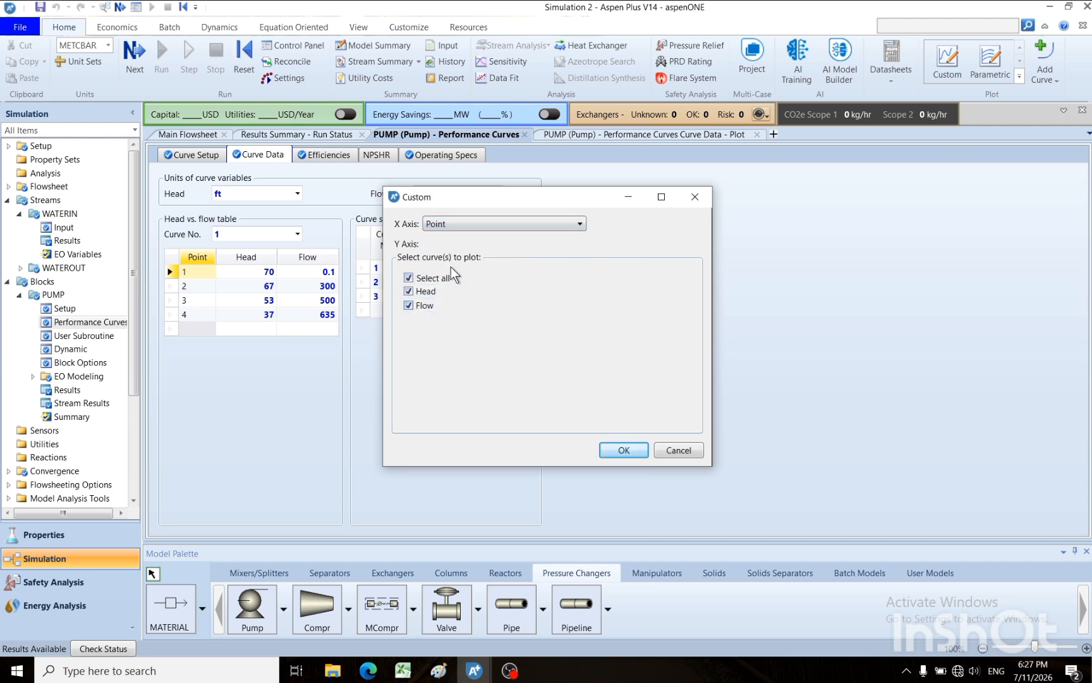
left_click(473, 223)
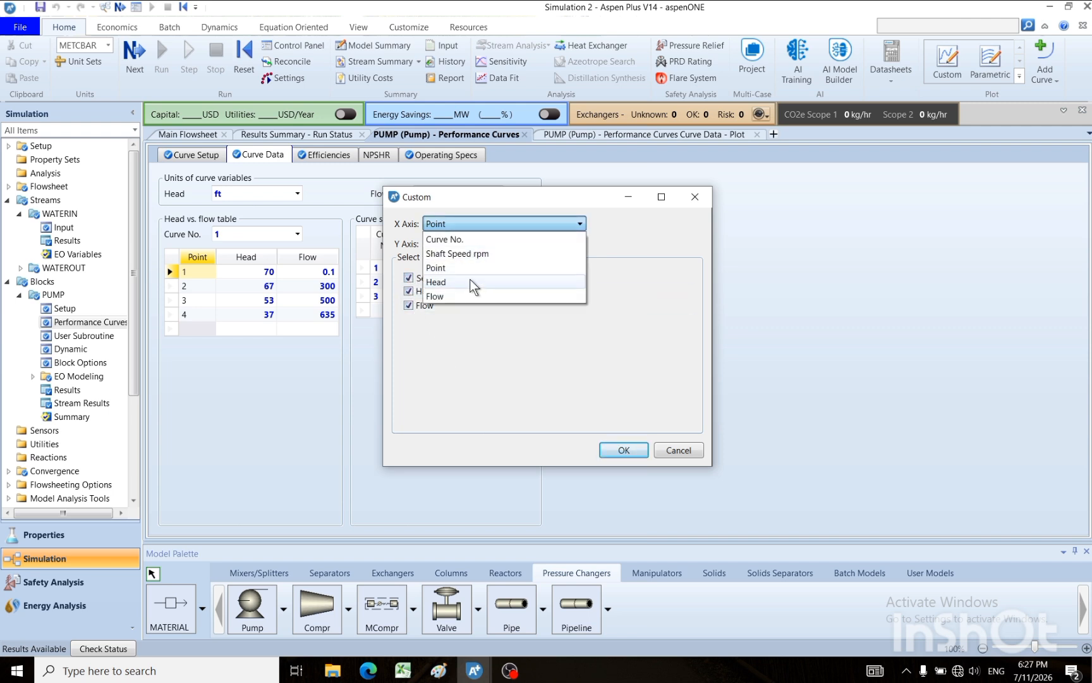
left_click(446, 350)
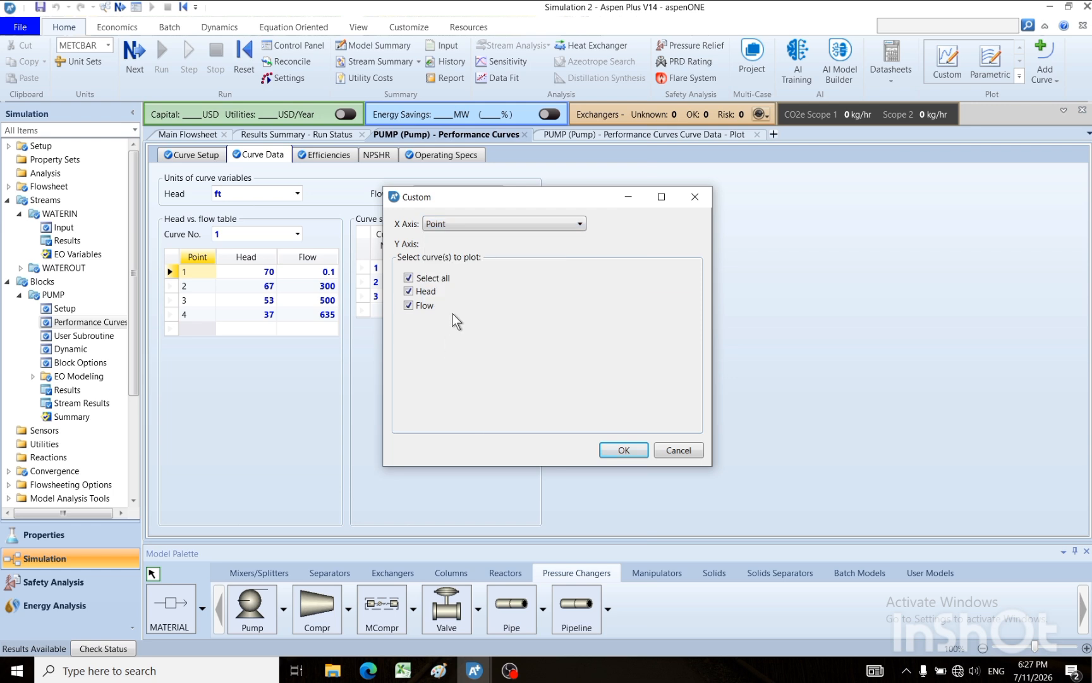
left_click(619, 450)
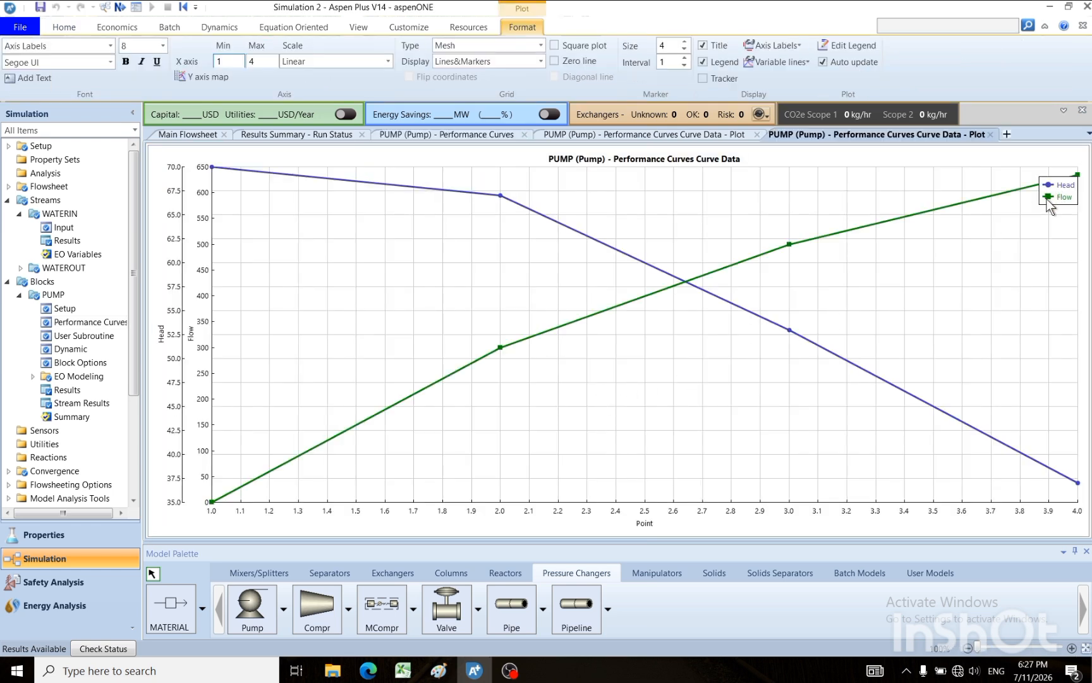
left_click_drag(1050, 205, 789, 292)
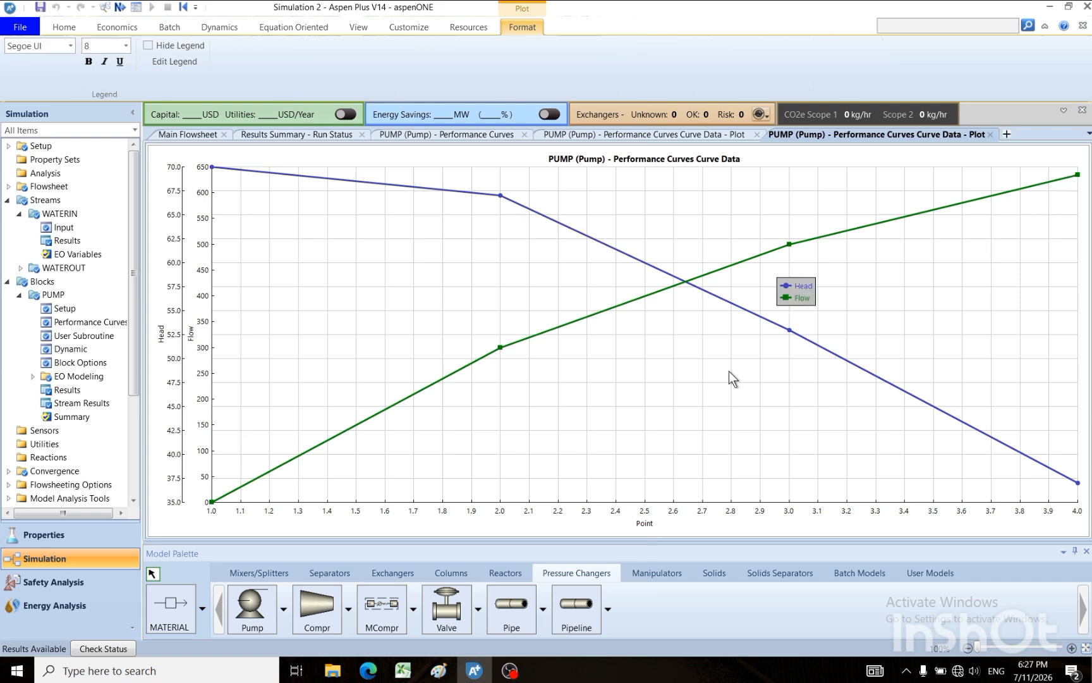
left_click(625, 425)
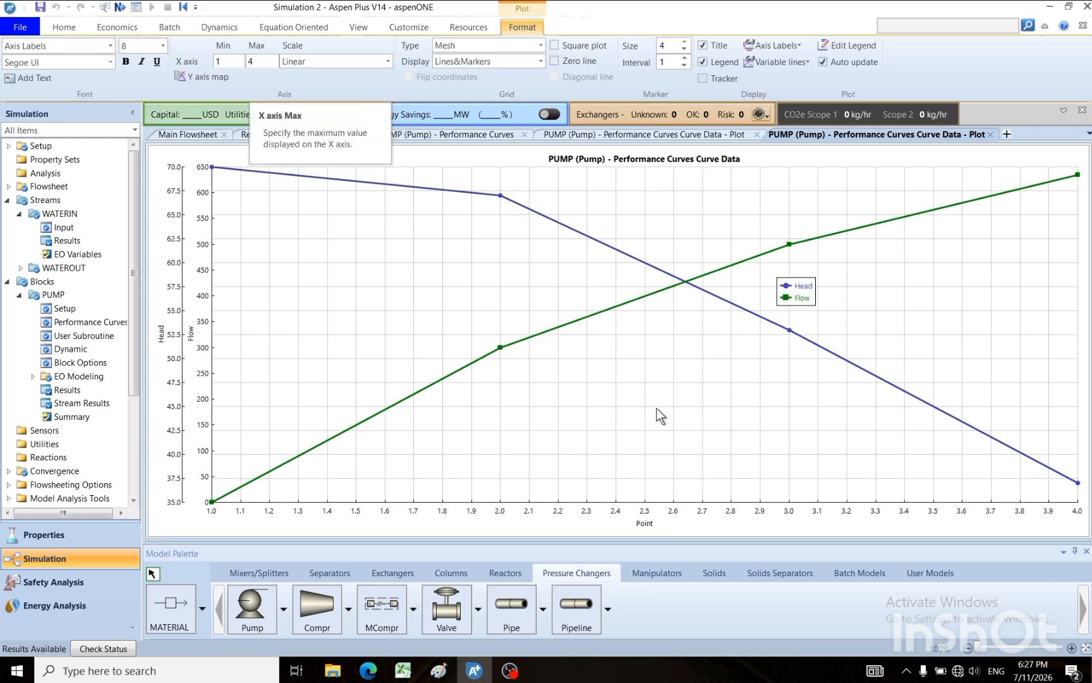